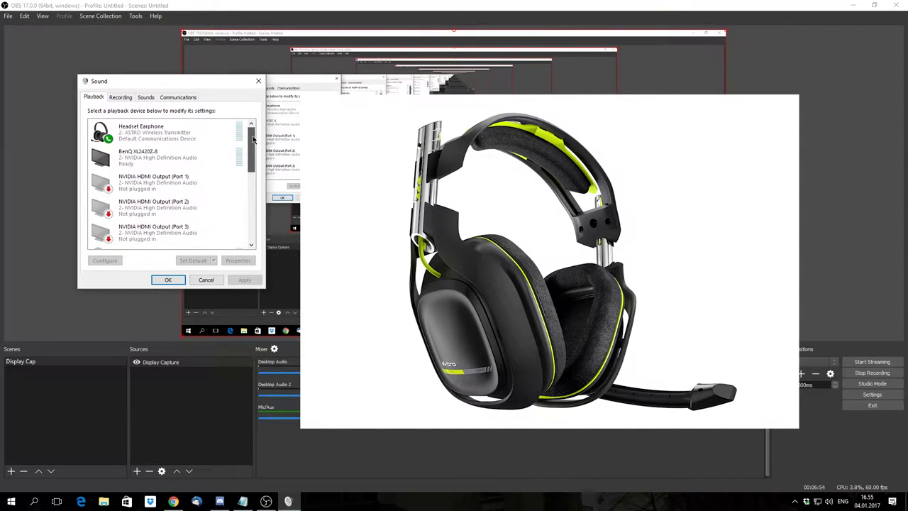
- Scroll the Windows Sound playback devices, with Headset Earphone as default communications device
{"action": "scroll", "coordinate": [254, 140], "scroll_direction": "down", "scroll_amount": 4}
{"action": "scroll", "coordinate": [254, 140], "scroll_direction": "up", "scroll_amount": 4}
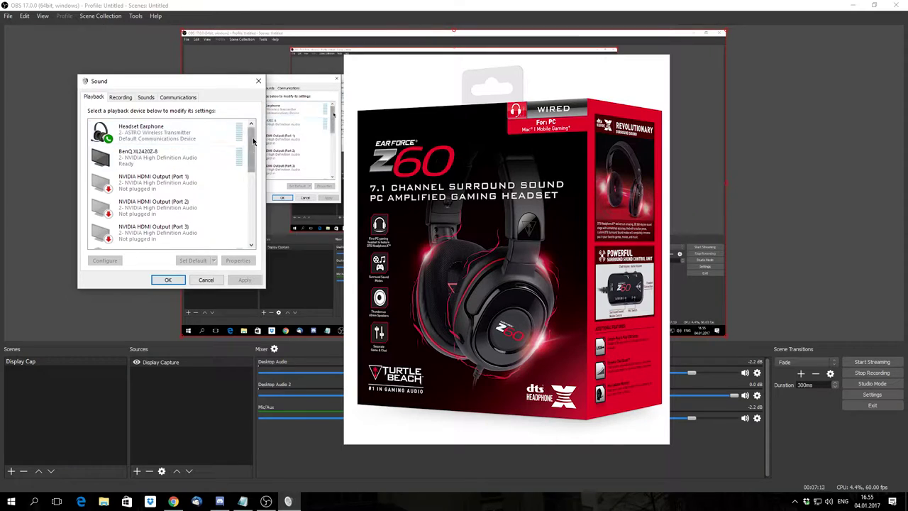
{"action": "left_click_drag", "start_coordinate": [253, 163], "coordinate": [253, 234]}
{"action": "scroll", "coordinate": [253, 234], "scroll_direction": "up", "scroll_amount": 5}
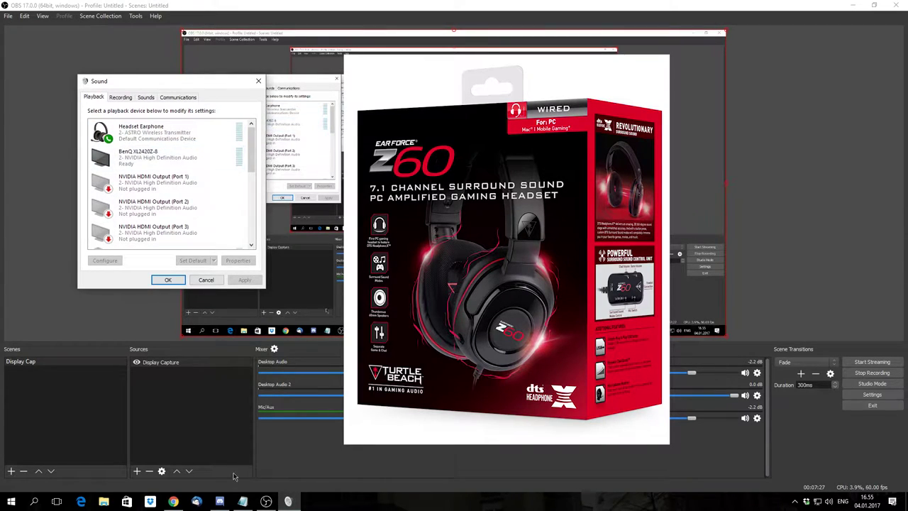
- In Discord's voice settings, confirm the output device stays on Headset Earphone
{"action": "left_click", "coordinate": [220, 501]}
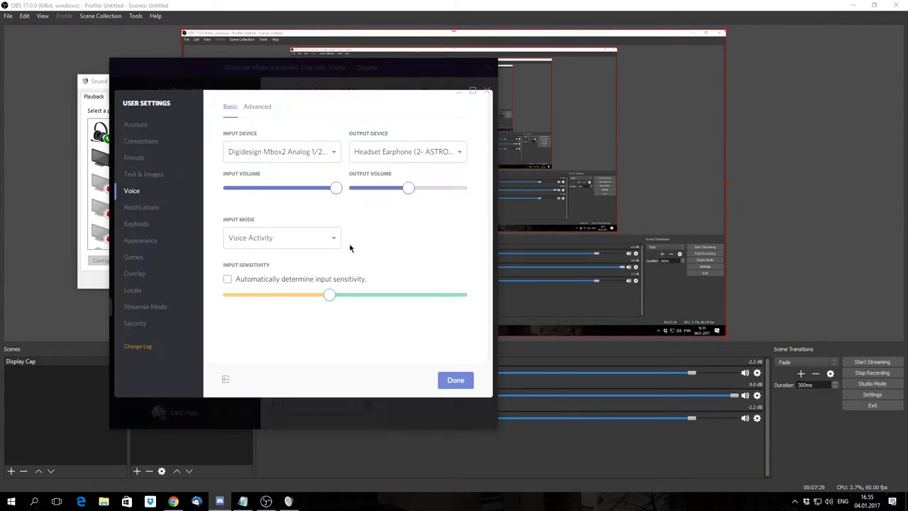
{"action": "left_click", "coordinate": [415, 153]}
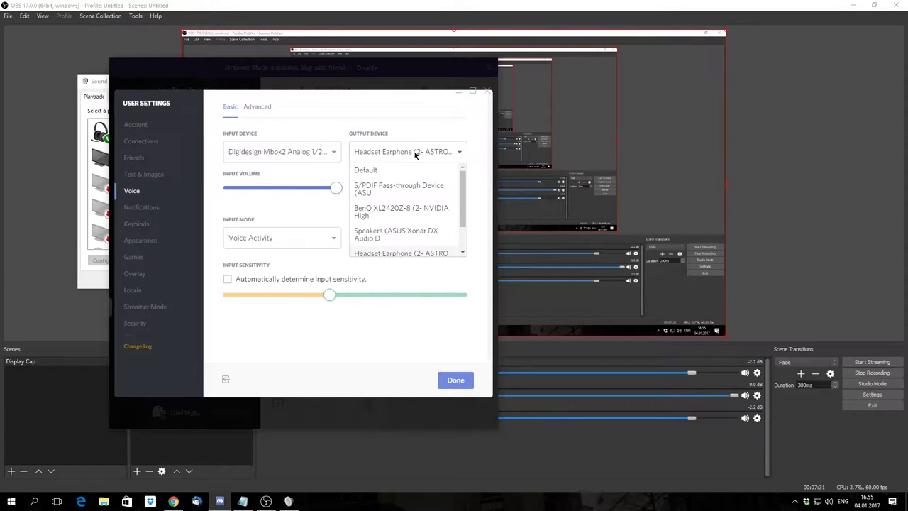
{"action": "scroll", "coordinate": [397, 213], "scroll_direction": "down", "scroll_amount": 2}
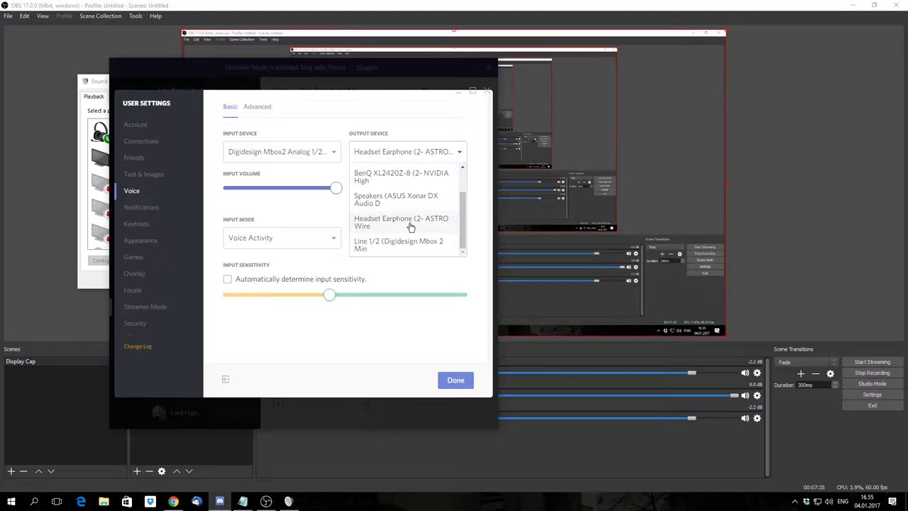
{"action": "left_click", "coordinate": [461, 153]}
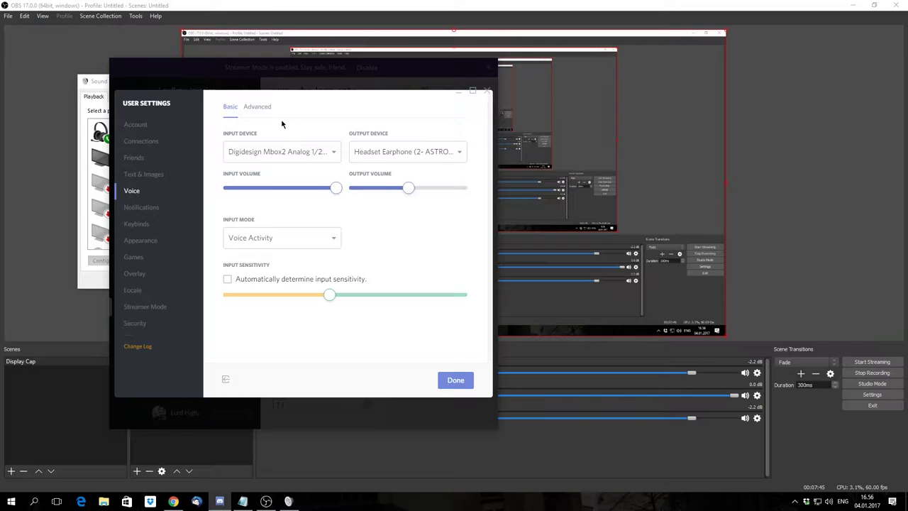
- Confirm Discord's voice input device stays on the Digidesign Mbox2
{"action": "left_click", "coordinate": [335, 155]}
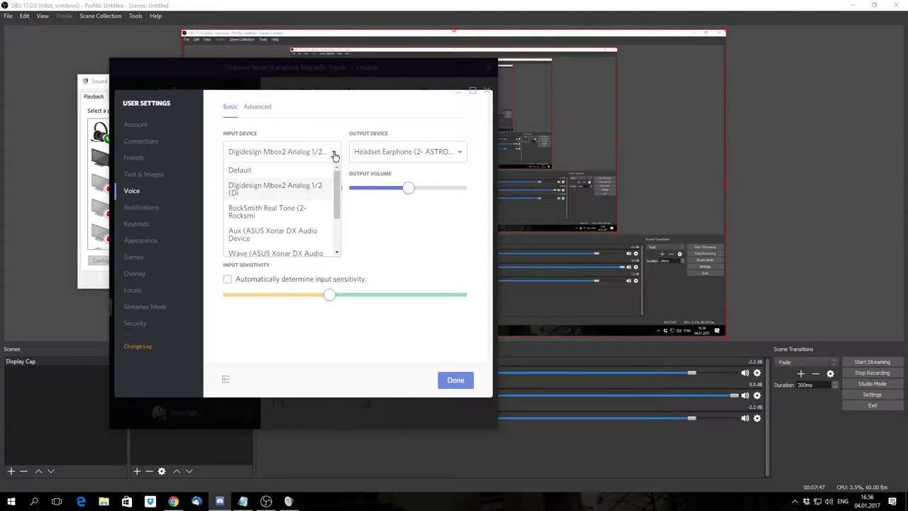
{"action": "left_click", "coordinate": [335, 155]}
{"action": "left_click", "coordinate": [303, 154]}
{"action": "left_click", "coordinate": [334, 153]}
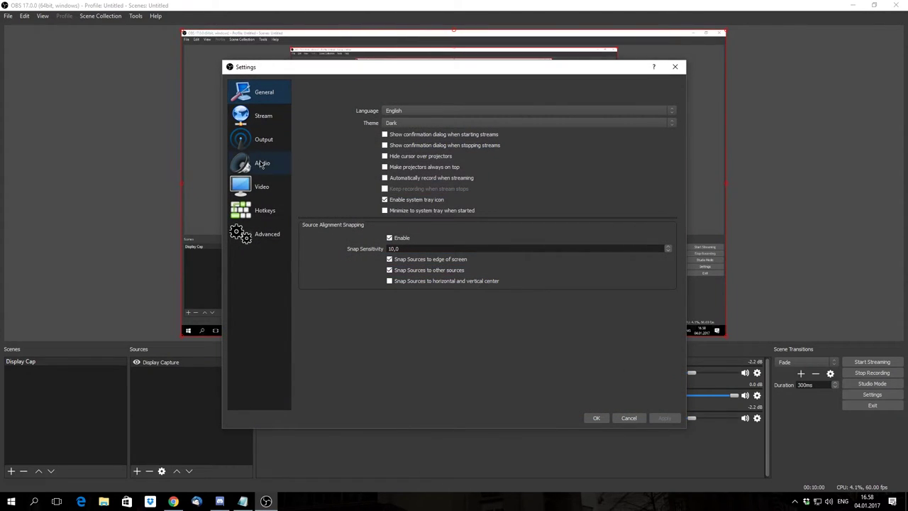
- On the Audio settings page, keep Sample Rate at 48khz and Channels on Stereo
{"action": "left_click", "coordinate": [261, 164]}
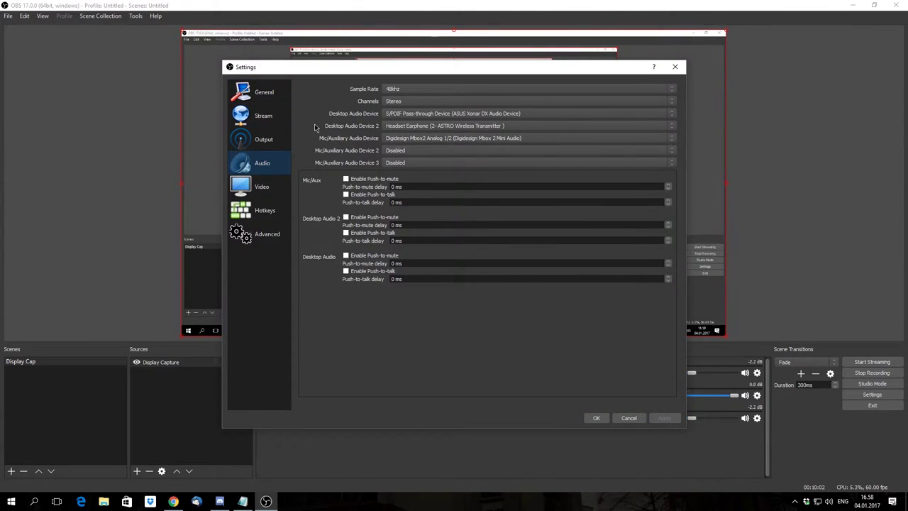
{"action": "left_click", "coordinate": [426, 90]}
{"action": "left_click", "coordinate": [402, 99]}
{"action": "left_click", "coordinate": [401, 93]}
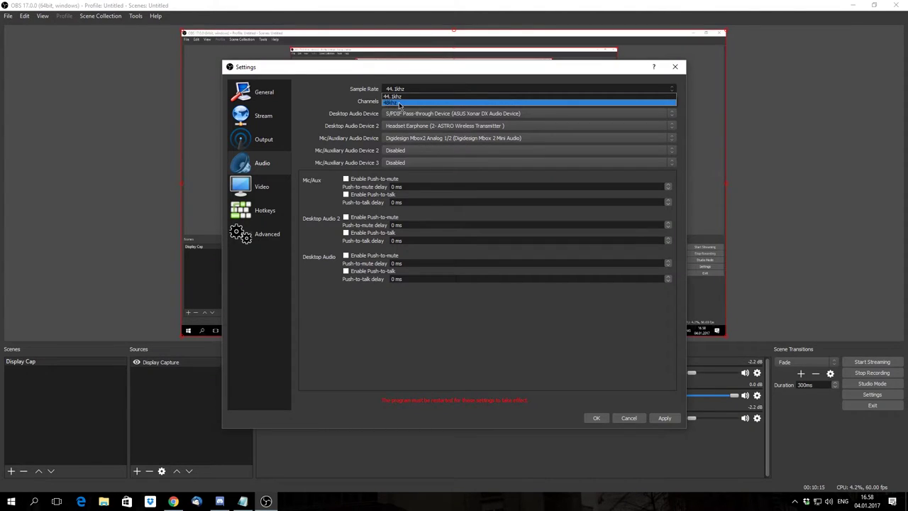
{"action": "left_click", "coordinate": [394, 103]}
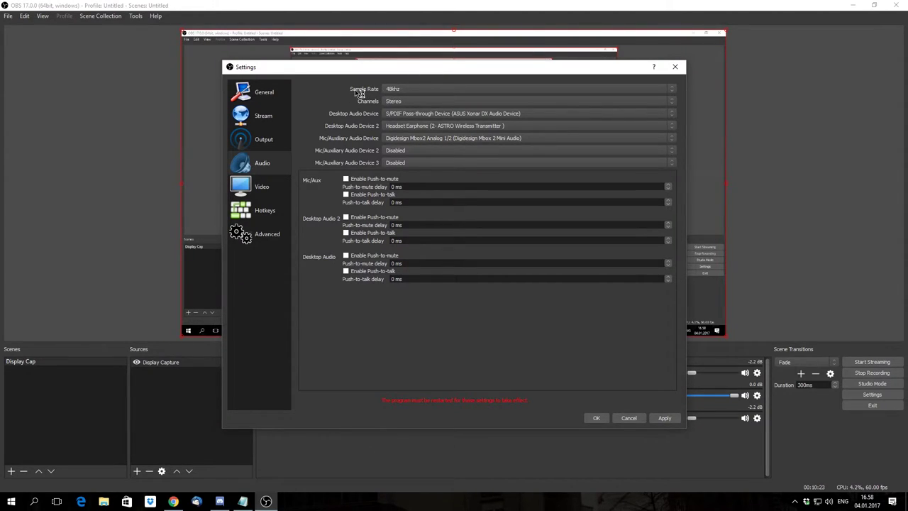
{"action": "left_click", "coordinate": [409, 90]}
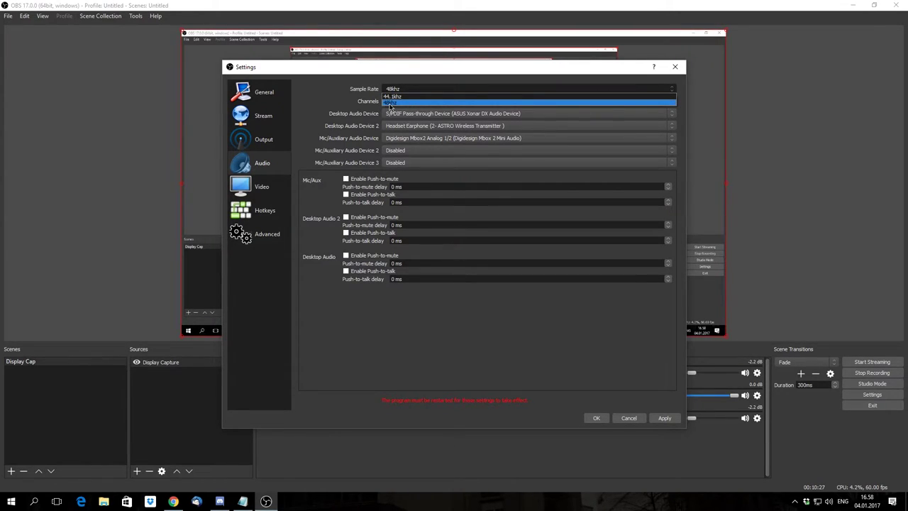
{"action": "left_click", "coordinate": [390, 104]}
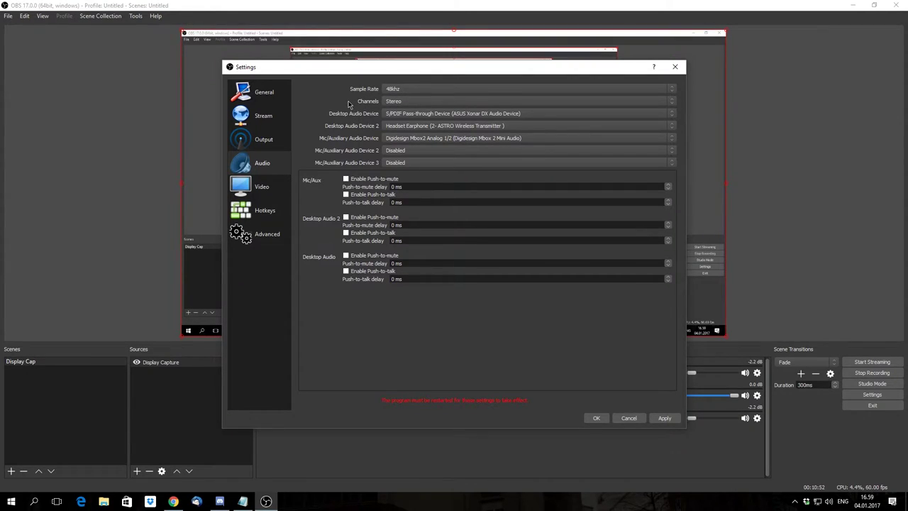
{"action": "left_click", "coordinate": [422, 102]}
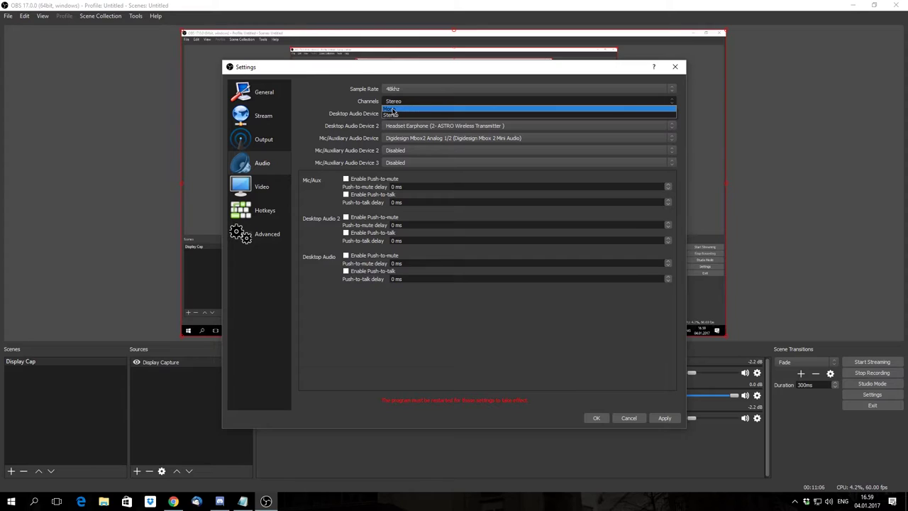
{"action": "left_click", "coordinate": [354, 107]}
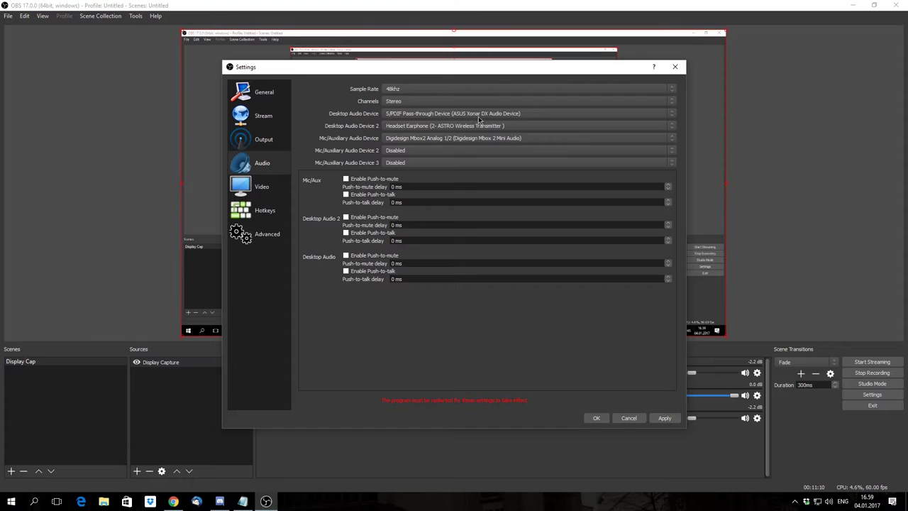
{"action": "left_click", "coordinate": [414, 115]}
{"action": "left_click", "coordinate": [413, 115]}
{"action": "left_click", "coordinate": [433, 116]}
{"action": "left_click", "coordinate": [409, 114]}
{"action": "left_click", "coordinate": [440, 126]}
{"action": "left_click", "coordinate": [550, 138]}
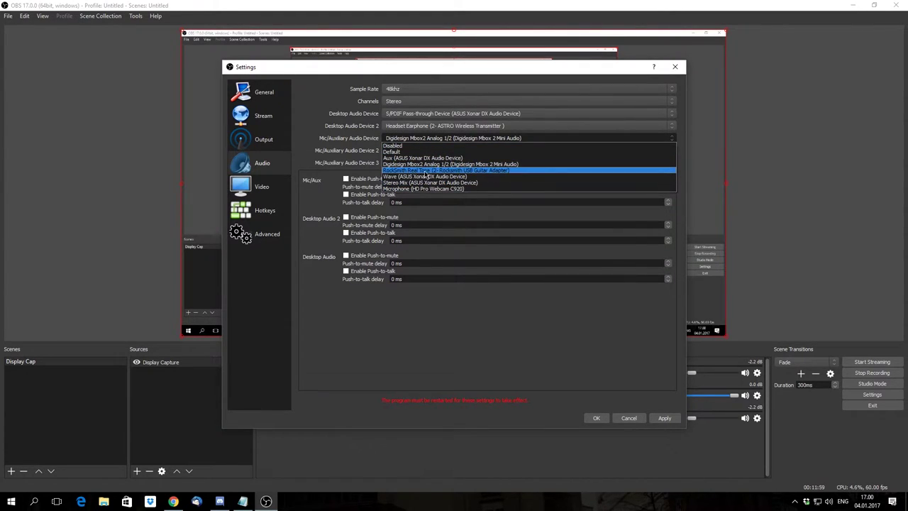
{"action": "left_click", "coordinate": [335, 141]}
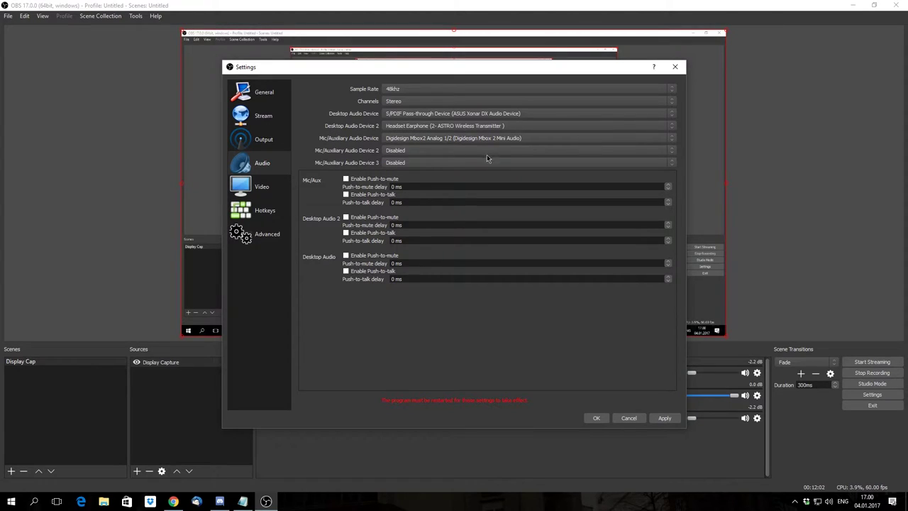
- Show the Video settings page: 1920x1080 base and output resolution at 60 FPS
{"action": "left_click", "coordinate": [275, 190]}
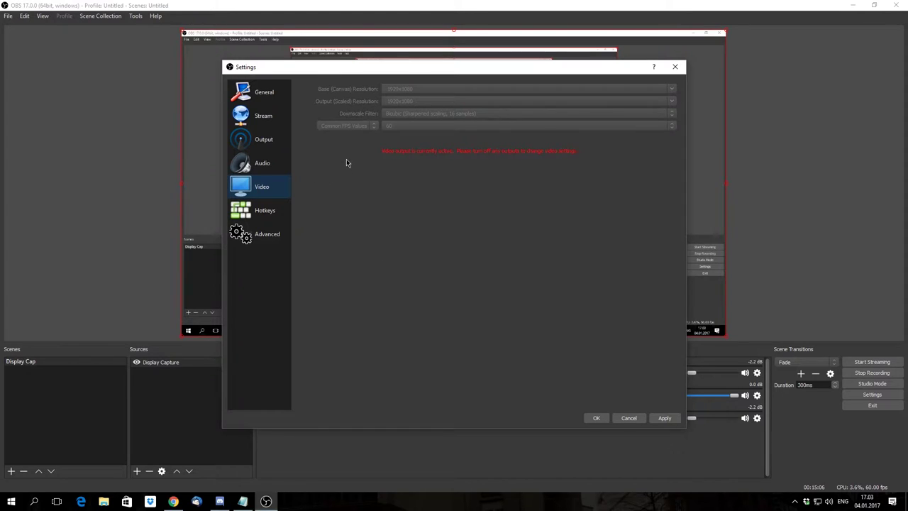
- On the Output settings' audio tracks, set Track 3 and Track 4 bitrates to 256
{"action": "left_click", "coordinate": [264, 140]}
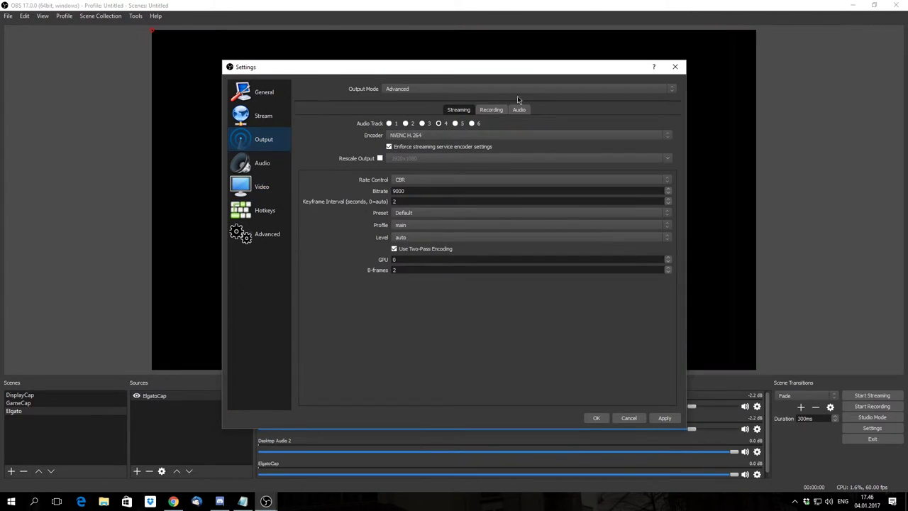
{"action": "left_click", "coordinate": [519, 110]}
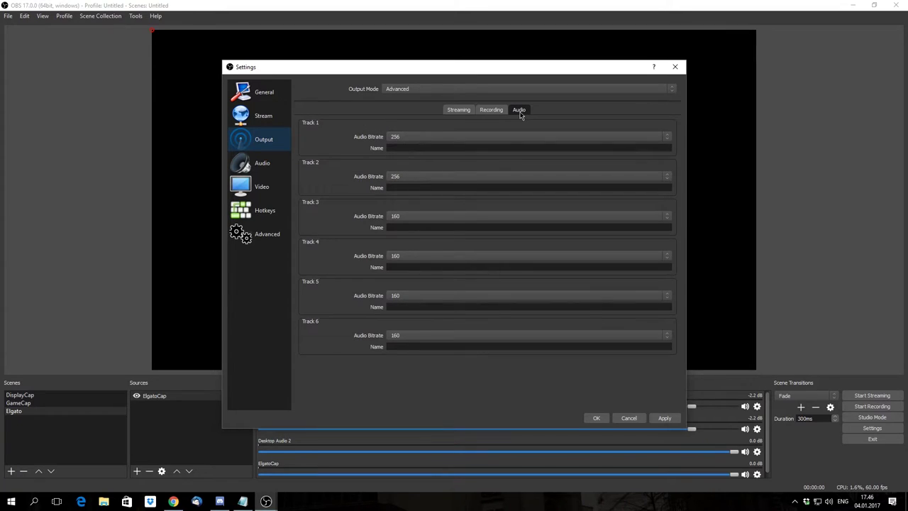
{"action": "left_click", "coordinate": [410, 216]}
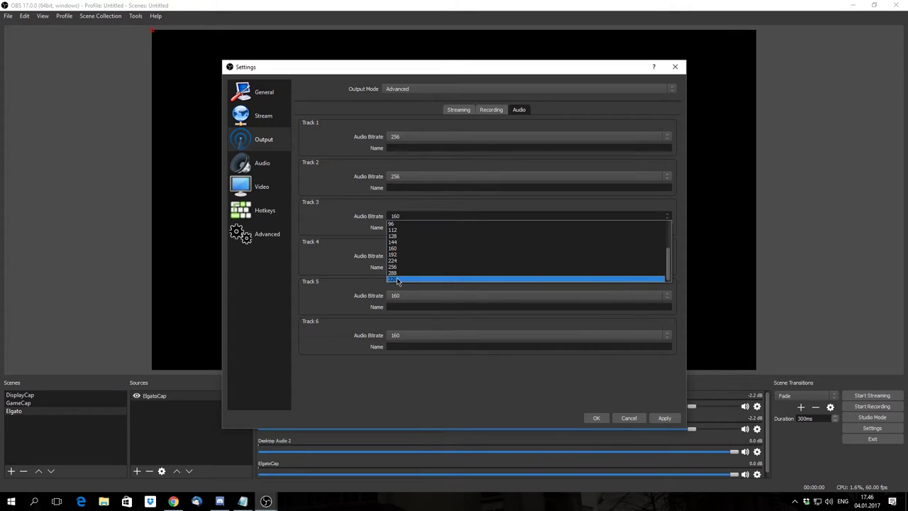
{"action": "left_click", "coordinate": [402, 269]}
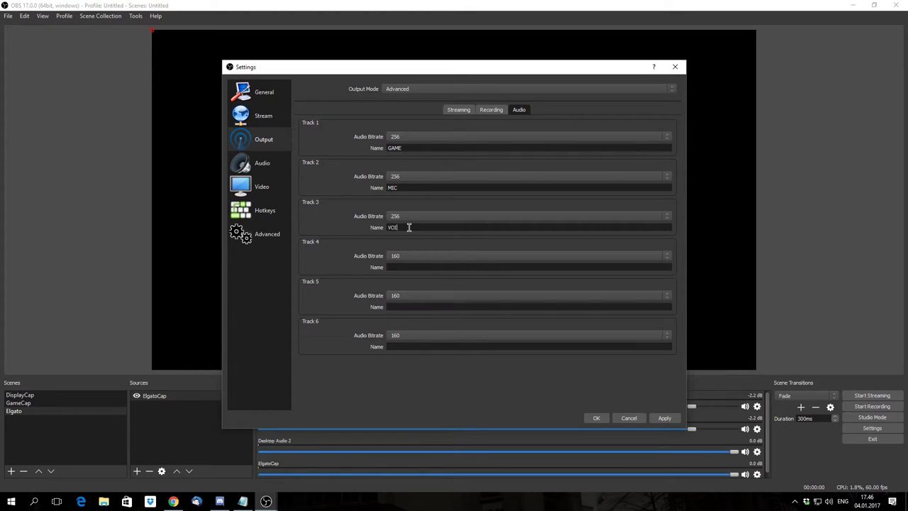
{"action": "left_click", "coordinate": [389, 267]}
{"action": "left_click", "coordinate": [425, 255]}
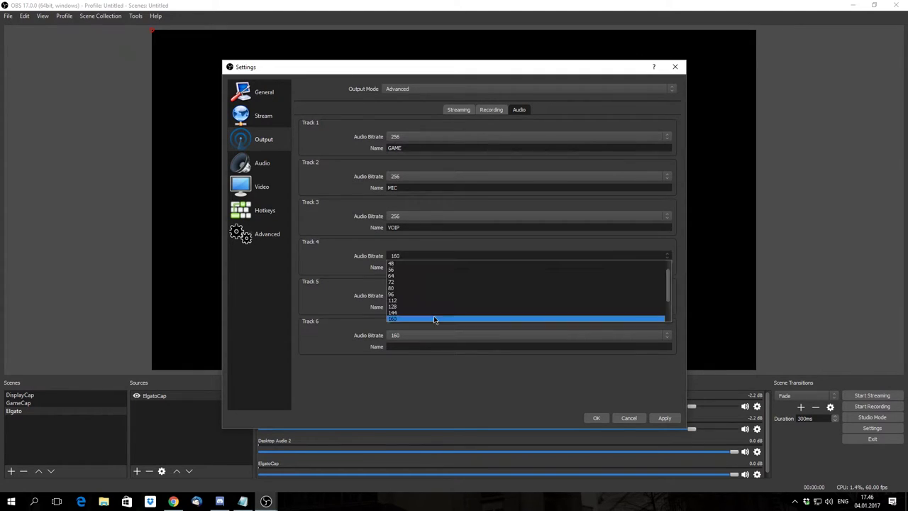
{"action": "left_click", "coordinate": [413, 310]}
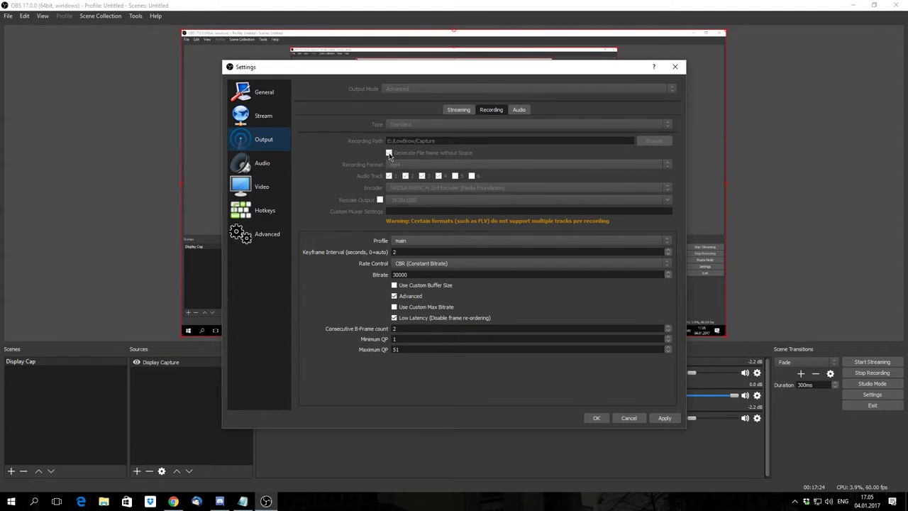
- Enable 'Generate File Name without Space' for recordings
{"action": "left_click", "coordinate": [388, 153]}
- Include audio track 4 in recordings and select the 30000 CBR bitrate value
{"action": "left_click", "coordinate": [439, 176]}
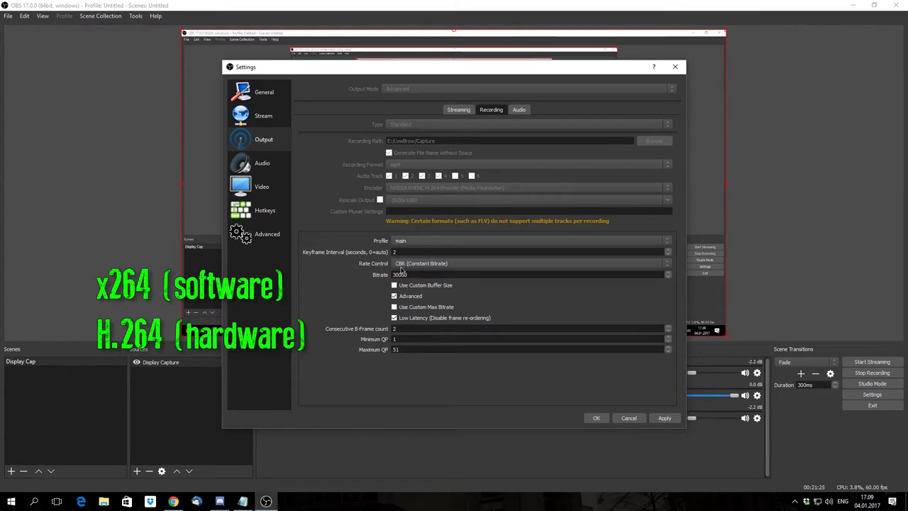
{"action": "double_click", "coordinate": [414, 274]}
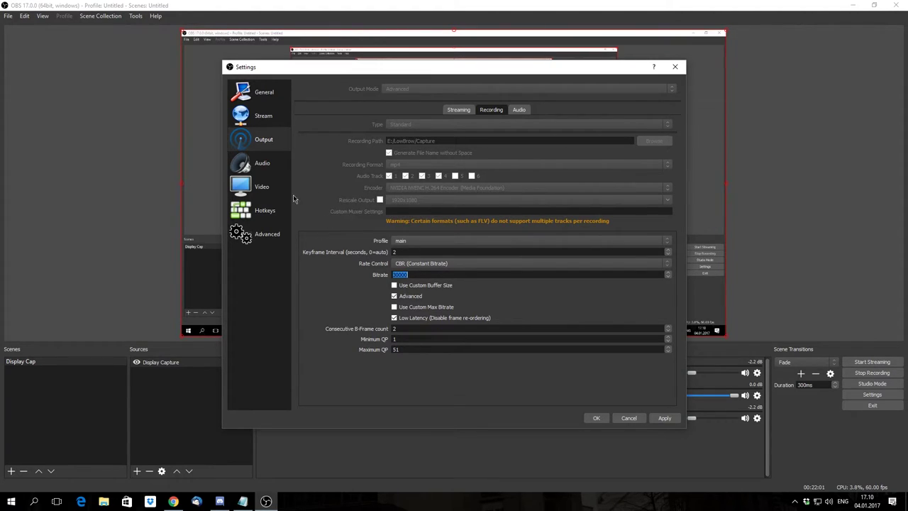
- Keep the encoder profile on main and set the keyframe interval to 2
{"action": "left_click", "coordinate": [432, 241]}
{"action": "left_click", "coordinate": [437, 250]}
{"action": "double_click", "coordinate": [403, 252]}
{"action": "type", "text": "2"}
{"action": "double_click", "coordinate": [395, 253]}
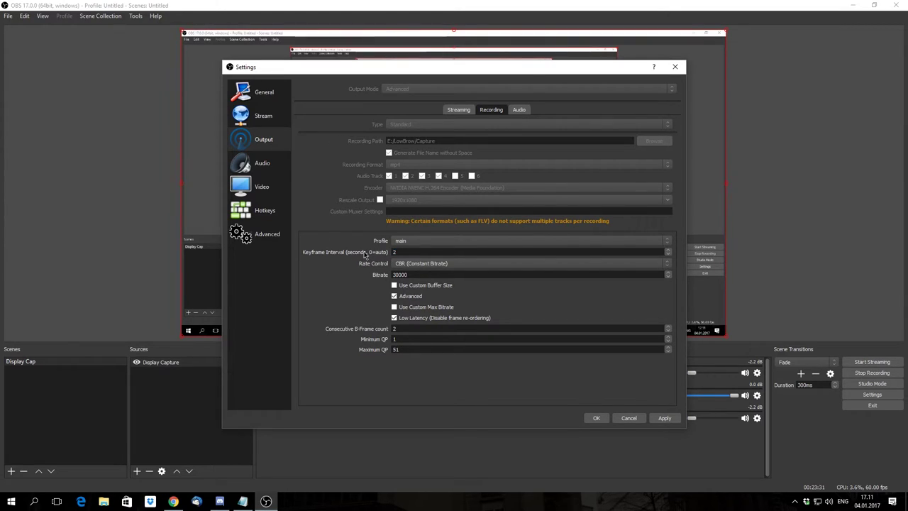
{"action": "double_click", "coordinate": [402, 252]}
{"action": "left_click", "coordinate": [402, 265]}
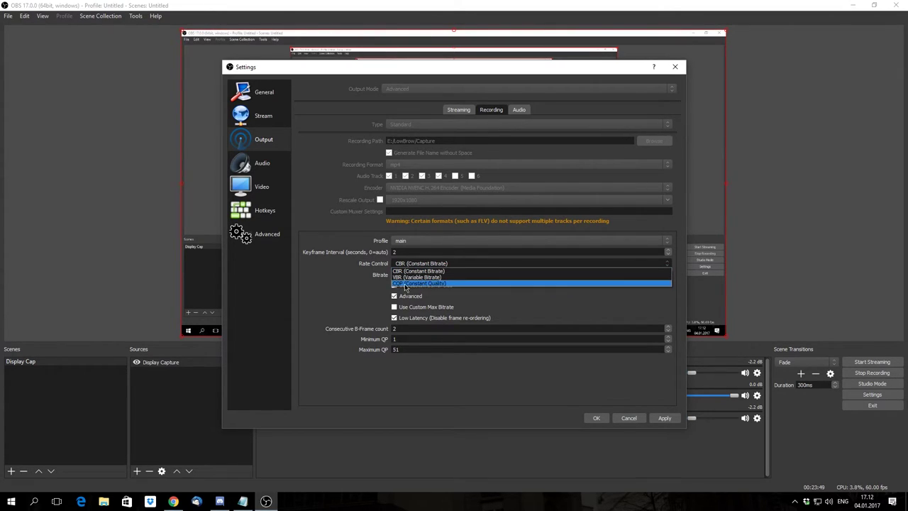
{"action": "left_click", "coordinate": [410, 283]}
{"action": "left_click", "coordinate": [419, 264]}
{"action": "left_click", "coordinate": [412, 271]}
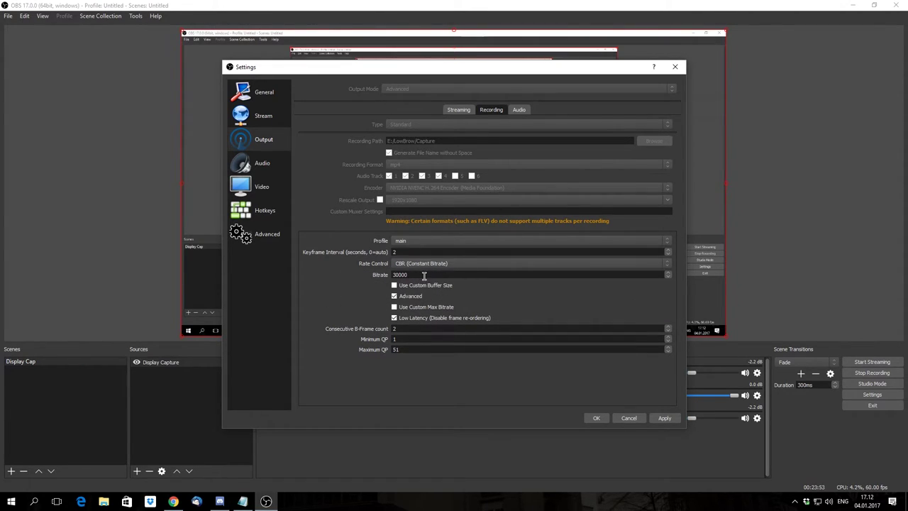
{"action": "double_click", "coordinate": [413, 274]}
{"action": "left_click", "coordinate": [454, 250]}
{"action": "double_click", "coordinate": [414, 274]}
{"action": "left_click", "coordinate": [422, 277]}
{"action": "left_click_drag", "start_coordinate": [407, 275], "coordinate": [381, 276]}
{"action": "left_click", "coordinate": [376, 277]}
{"action": "double_click", "coordinate": [408, 275]}
{"action": "type", "text": "30000"}
{"action": "left_click", "coordinate": [394, 296]}
{"action": "left_click", "coordinate": [395, 295]}
- On the Advanced settings page, keep Process Priority at Normal
{"action": "left_click", "coordinate": [263, 238]}
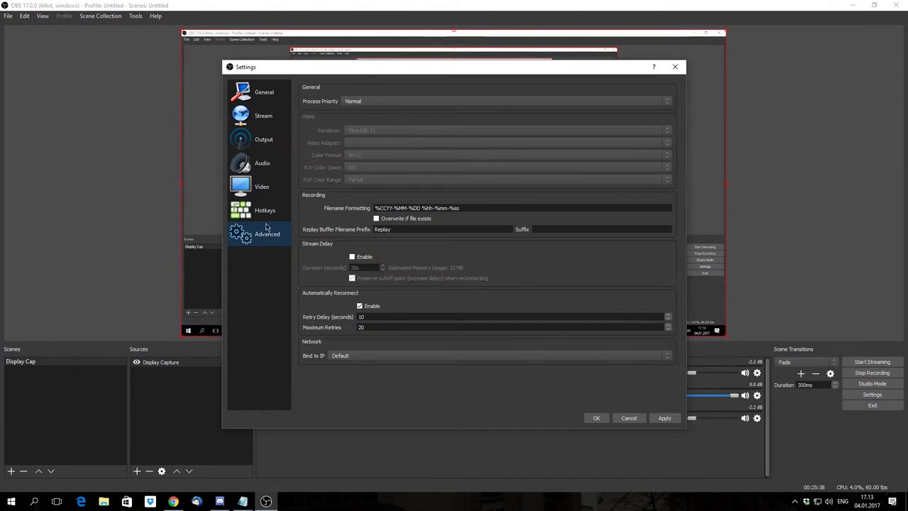
{"action": "left_click", "coordinate": [388, 101]}
{"action": "left_click", "coordinate": [389, 101]}
- Inspect the Filename Formatting pattern, highlighting its YY year and hh hour parts
{"action": "left_click_drag", "start_coordinate": [474, 207], "coordinate": [368, 208]}
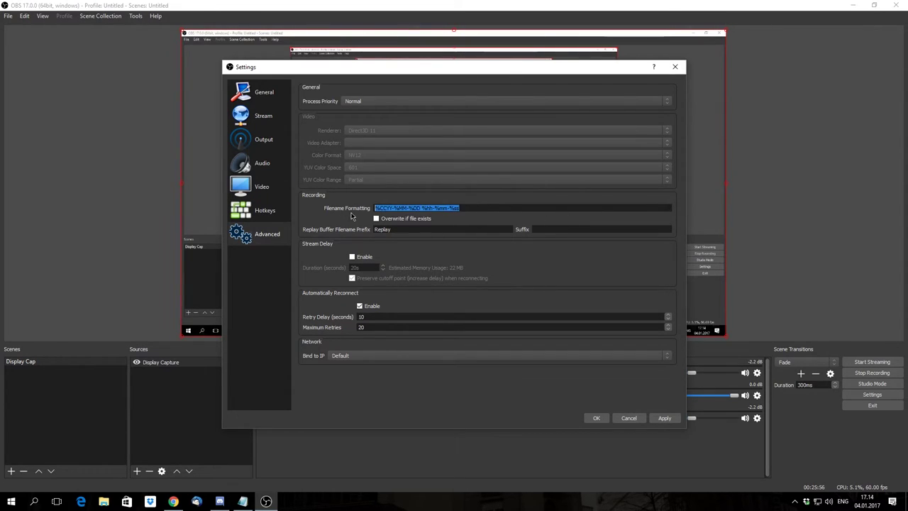
{"action": "left_click", "coordinate": [477, 207]}
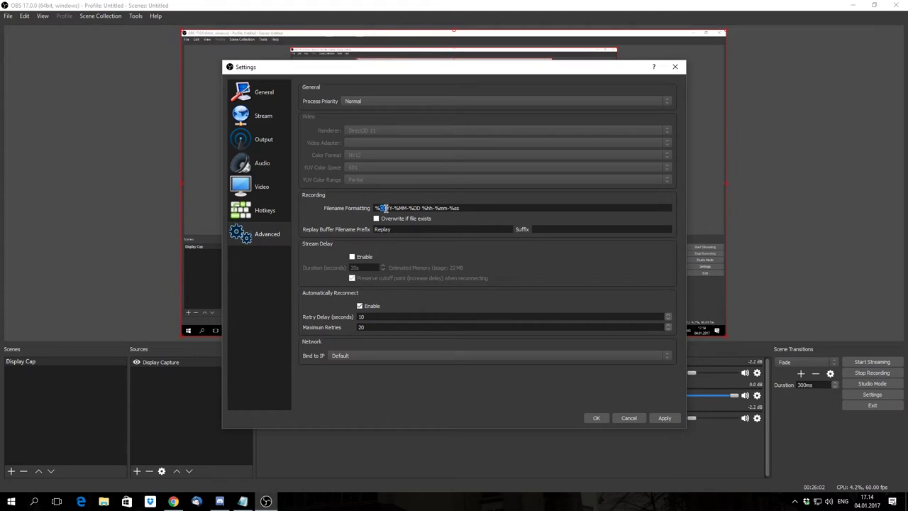
{"action": "left_click_drag", "start_coordinate": [388, 208], "coordinate": [393, 218]}
{"action": "left_click", "coordinate": [388, 208]}
{"action": "left_click", "coordinate": [398, 206]}
{"action": "double_click", "coordinate": [429, 208]}
- Review the Hotkeys page: Start Recording on ALT+6, Stop Recording on ALT+7
{"action": "left_click", "coordinate": [266, 214]}
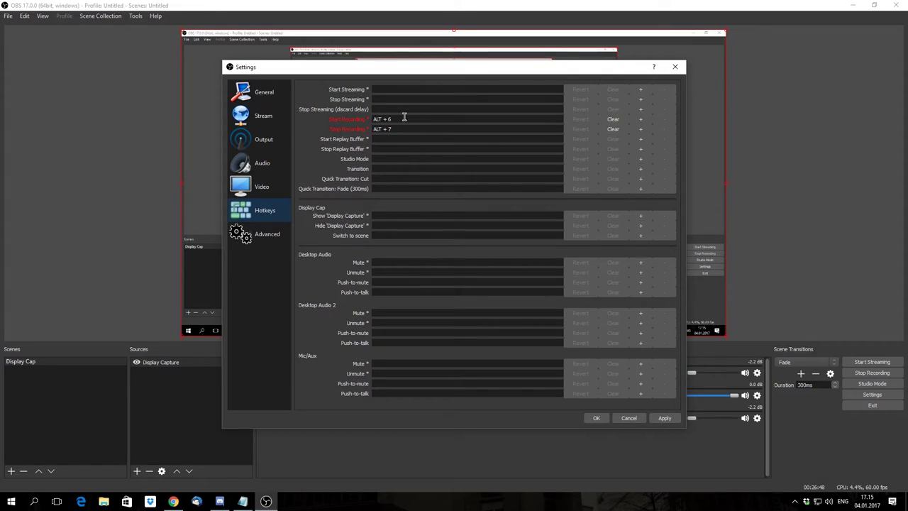
{"action": "mouse_move", "coordinate": [403, 129]}
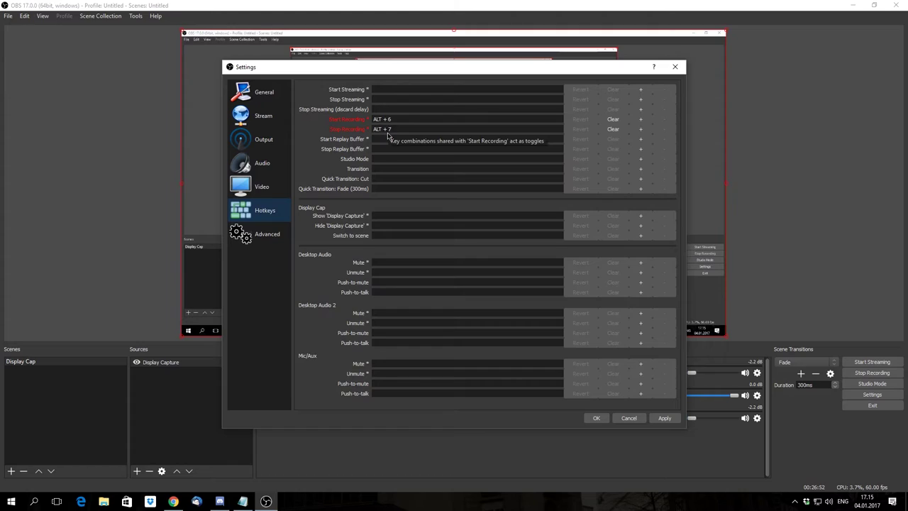
{"action": "mouse_move", "coordinate": [371, 132]}
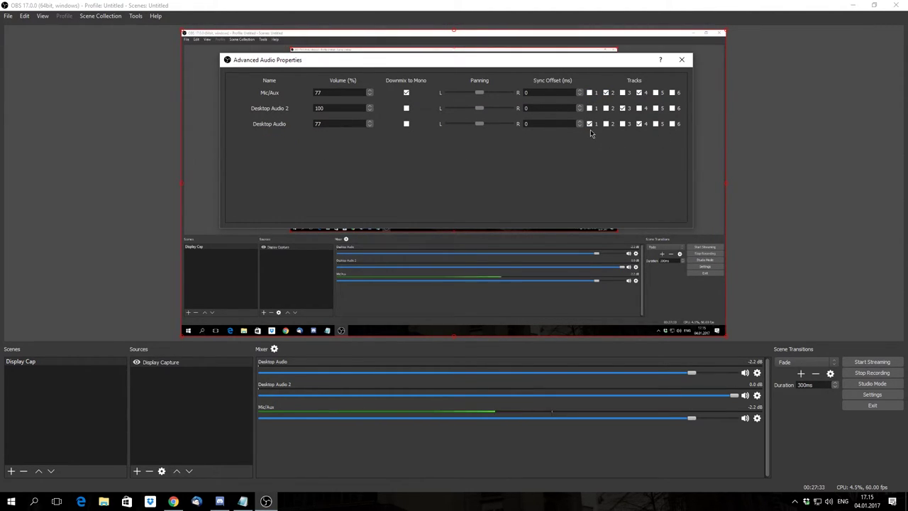
- Toggle the Tracks 1–6 checkboxes for Mic/Aux, Desktop Audio and Desktop Audio 2
{"action": "left_click", "coordinate": [589, 108]}
{"action": "left_click", "coordinate": [589, 93]}
{"action": "left_click", "coordinate": [606, 107]}
{"action": "left_click", "coordinate": [606, 123]}
{"action": "left_click", "coordinate": [622, 93]}
{"action": "left_click", "coordinate": [638, 108]}
{"action": "left_click", "coordinate": [655, 93]}
{"action": "left_click", "coordinate": [655, 108]}
{"action": "left_click", "coordinate": [656, 123]}
{"action": "left_click", "coordinate": [672, 124]}
{"action": "left_click", "coordinate": [672, 108]}
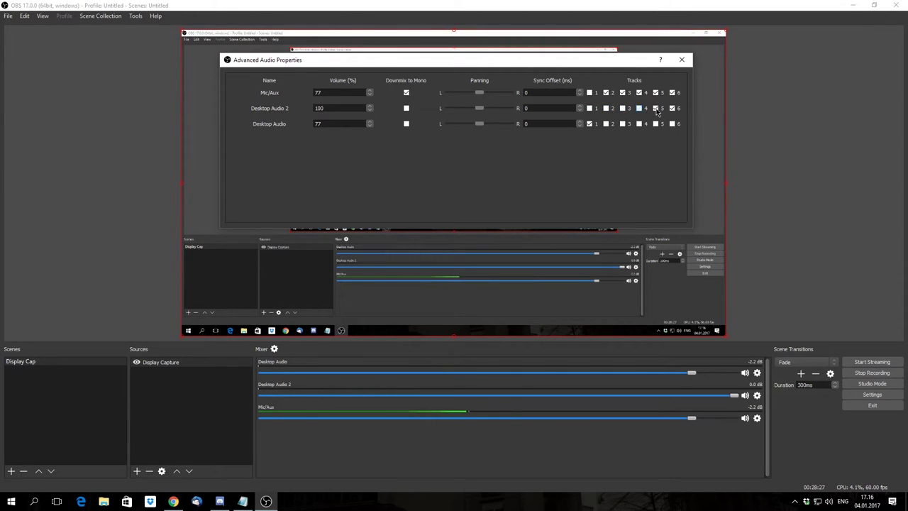
- Clear Mic/Aux and Desktop Audio 2 from tracks 5 and 6, then put Desktop Audio on track 1
{"action": "left_click", "coordinate": [656, 108]}
{"action": "left_click", "coordinate": [672, 108]}
{"action": "left_click", "coordinate": [672, 92]}
{"action": "left_click", "coordinate": [656, 92]}
{"action": "left_click", "coordinate": [639, 92]}
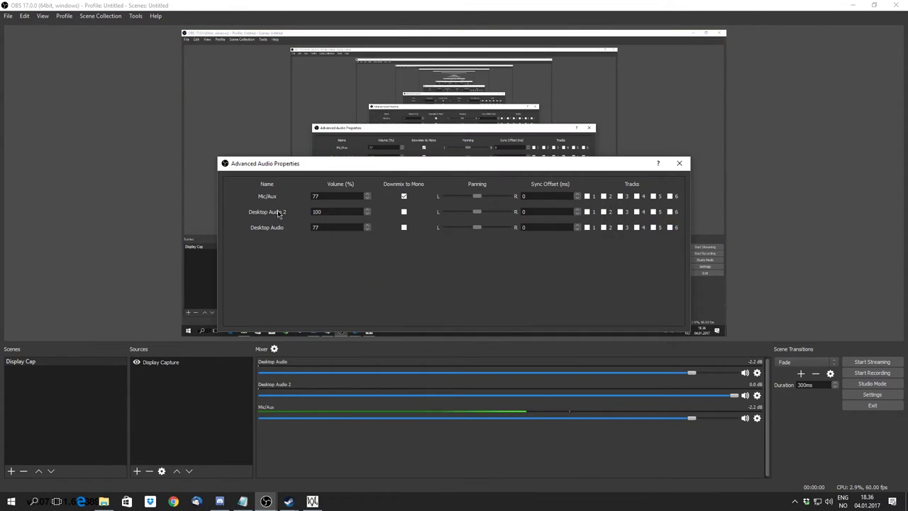
{"action": "left_click", "coordinate": [586, 227]}
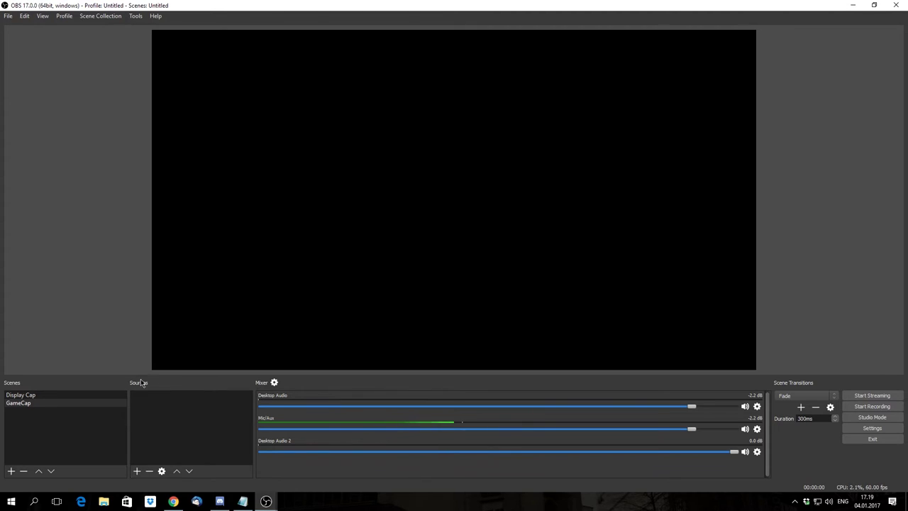
- Bring up the source-type menu under Sources for the empty GameCap scene
{"action": "left_click", "coordinate": [138, 471]}
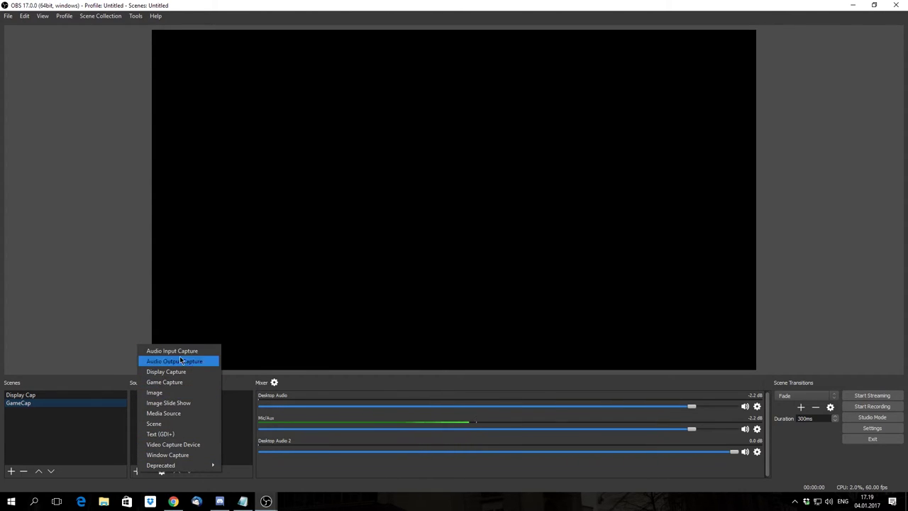
- Create a Game Capture source named GameCapture in the GameCap scene
{"action": "left_click", "coordinate": [167, 383]}
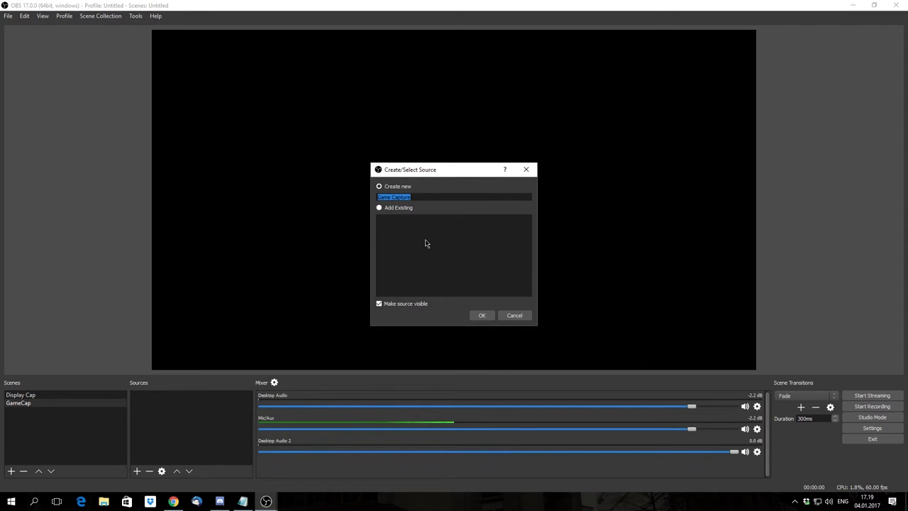
{"action": "left_click", "coordinate": [392, 198]}
{"action": "left_click", "coordinate": [481, 317]}
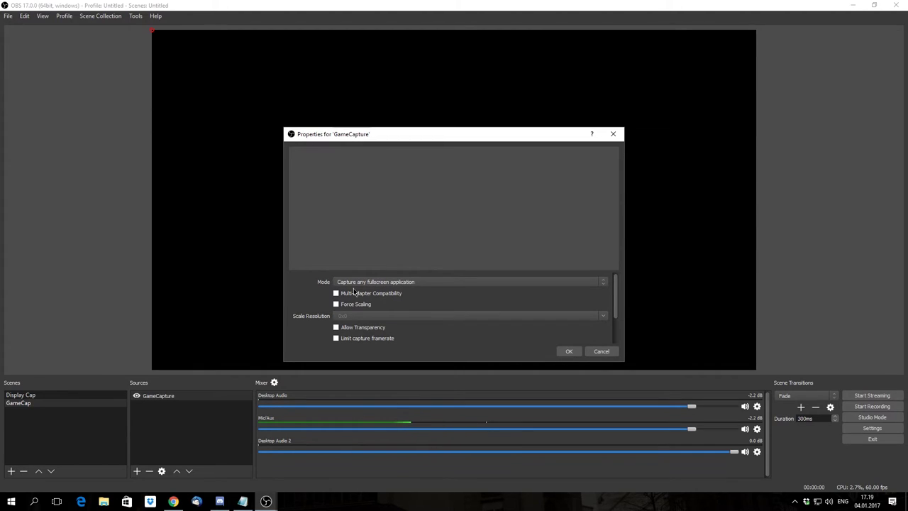
- Set the capture mode to a specific window, target obs64 with cursor capture, and confirm
{"action": "left_click", "coordinate": [442, 281]}
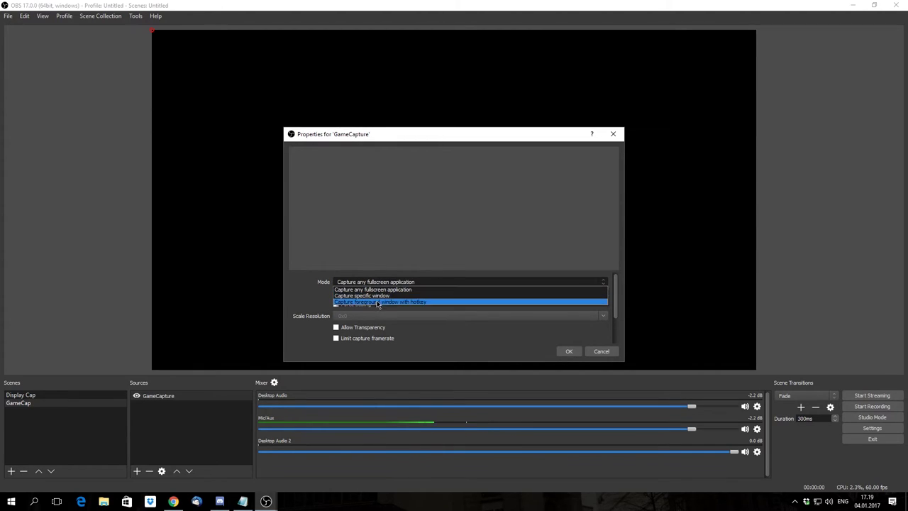
{"action": "left_click", "coordinate": [324, 300]}
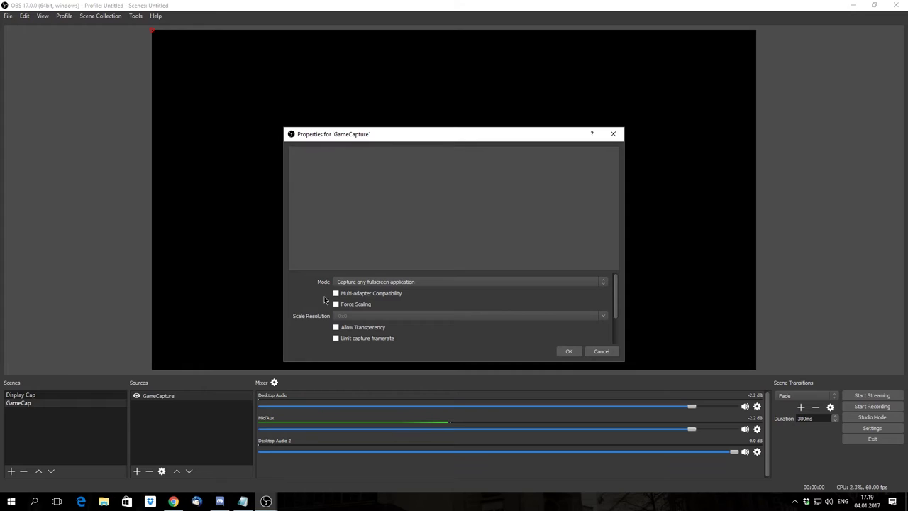
{"action": "left_click", "coordinate": [390, 283]}
{"action": "left_click", "coordinate": [378, 296]}
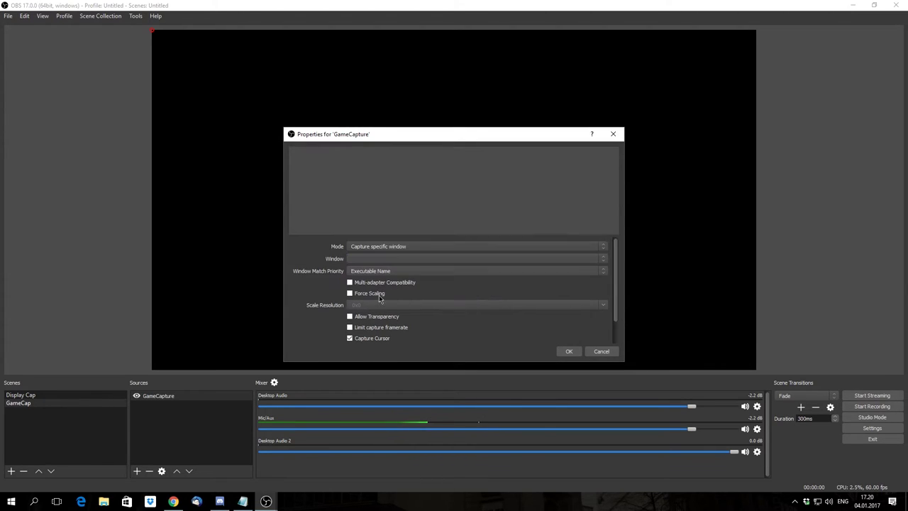
{"action": "left_click", "coordinate": [370, 259]}
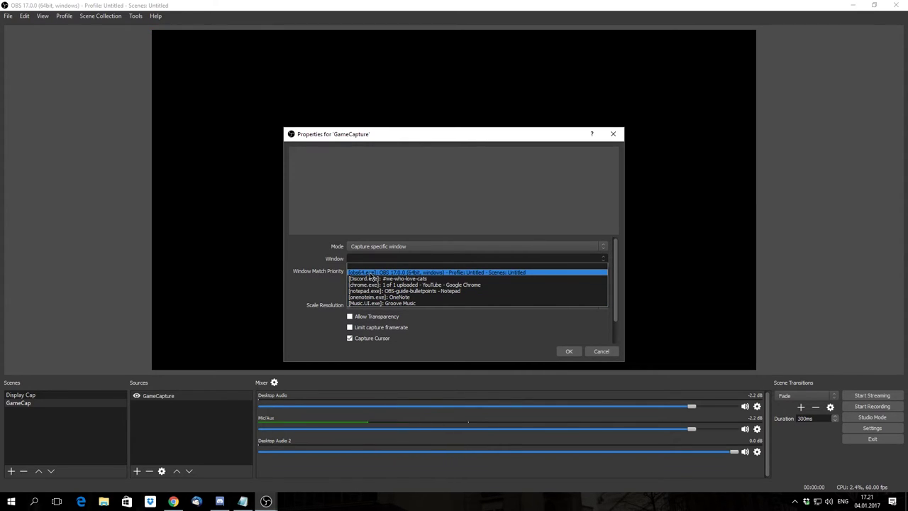
{"action": "left_click", "coordinate": [376, 273]}
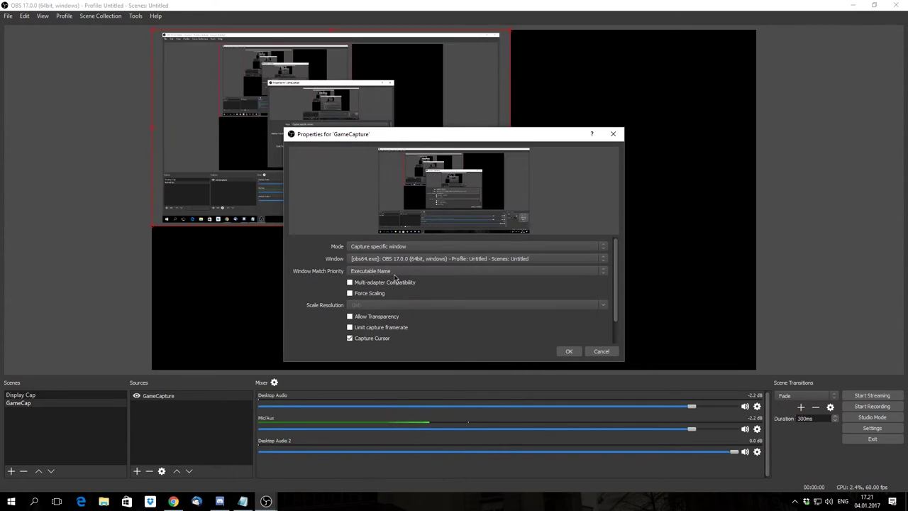
{"action": "left_click", "coordinate": [350, 339]}
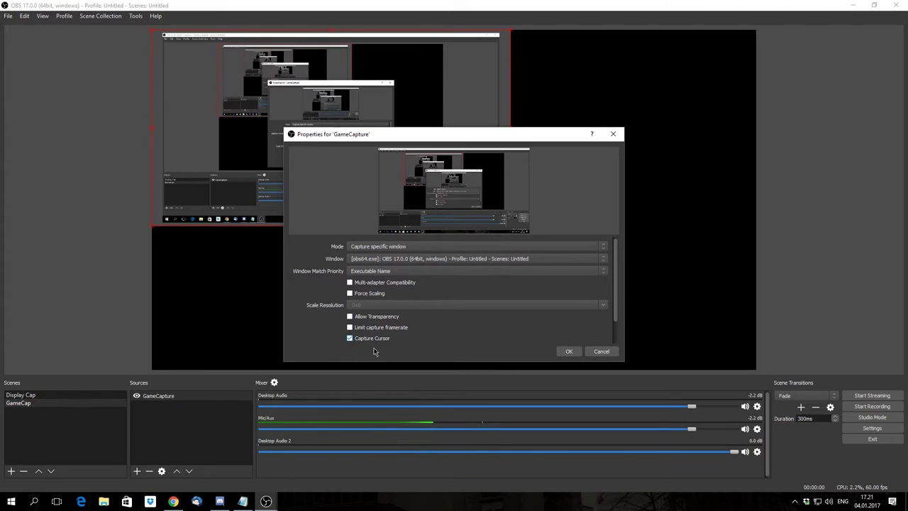
{"action": "left_click", "coordinate": [571, 352]}
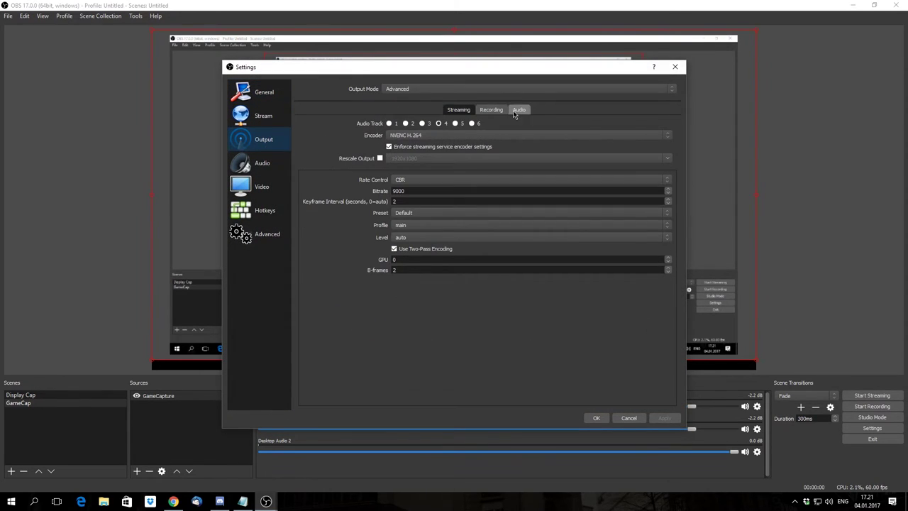
- Review the Recording output settings, then move to the Video settings page
{"action": "left_click", "coordinate": [488, 111]}
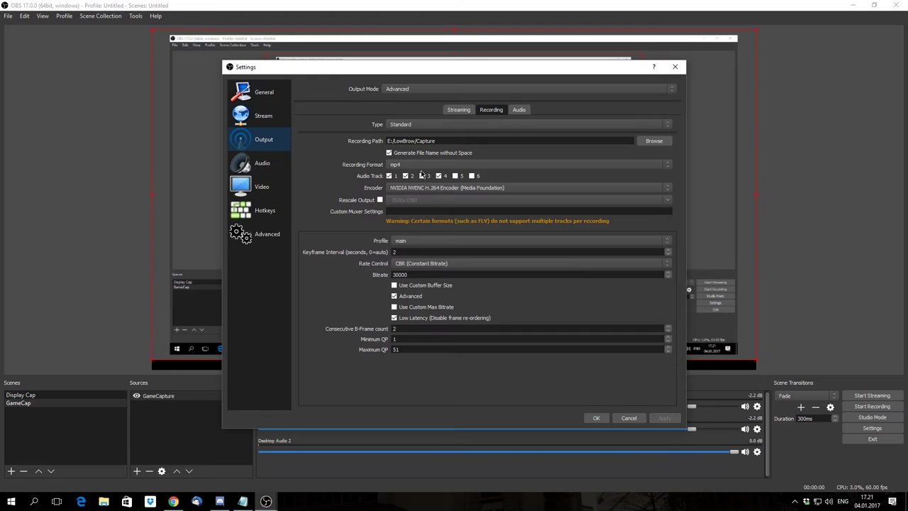
{"action": "left_click", "coordinate": [264, 188]}
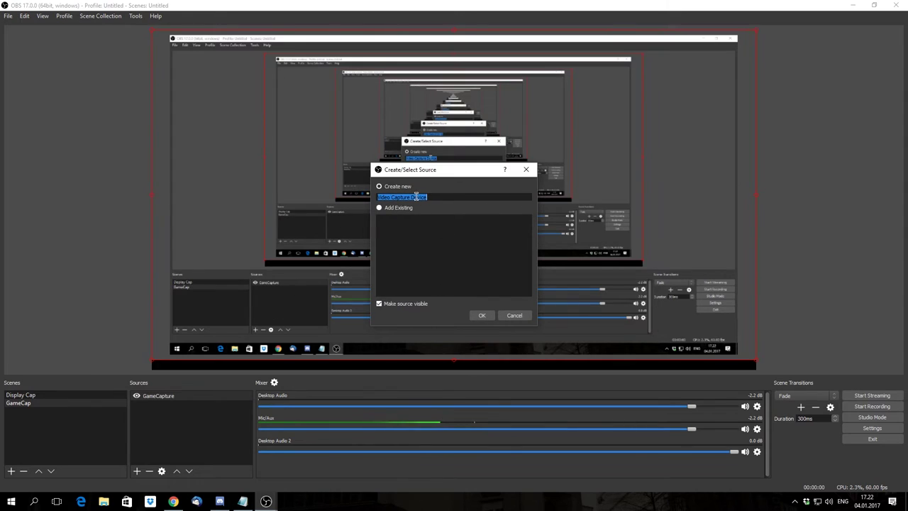
- Create the Video Capture Device source using the Logitech HD Pro Webcam C920
{"action": "left_click", "coordinate": [482, 315]}
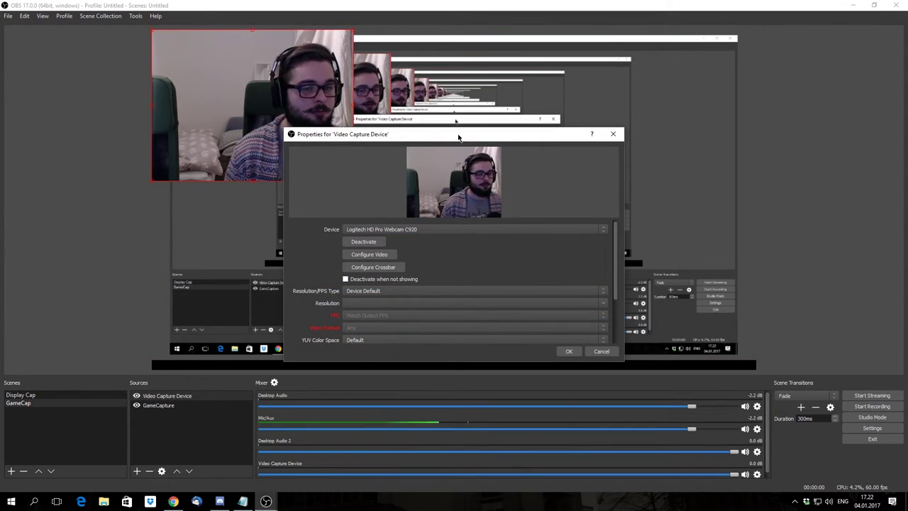
{"action": "left_click_drag", "start_coordinate": [460, 137], "coordinate": [506, 95]}
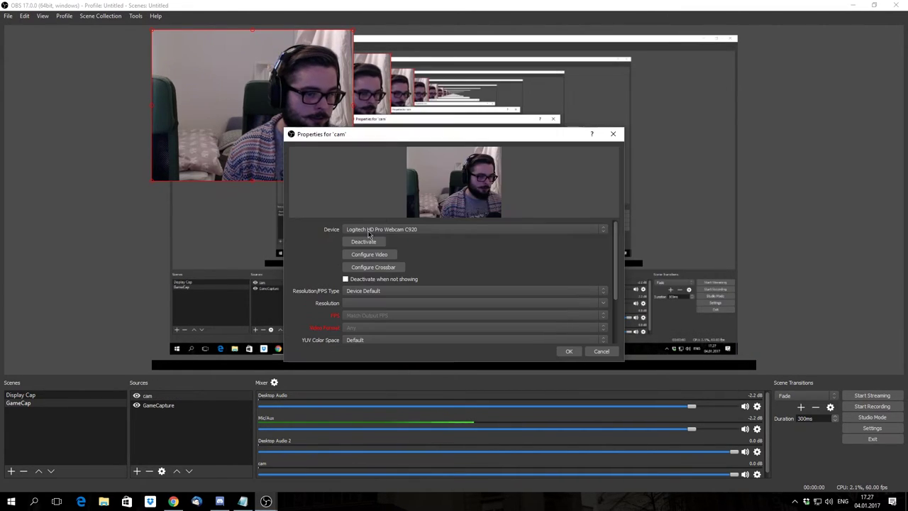
{"action": "left_click", "coordinate": [369, 232]}
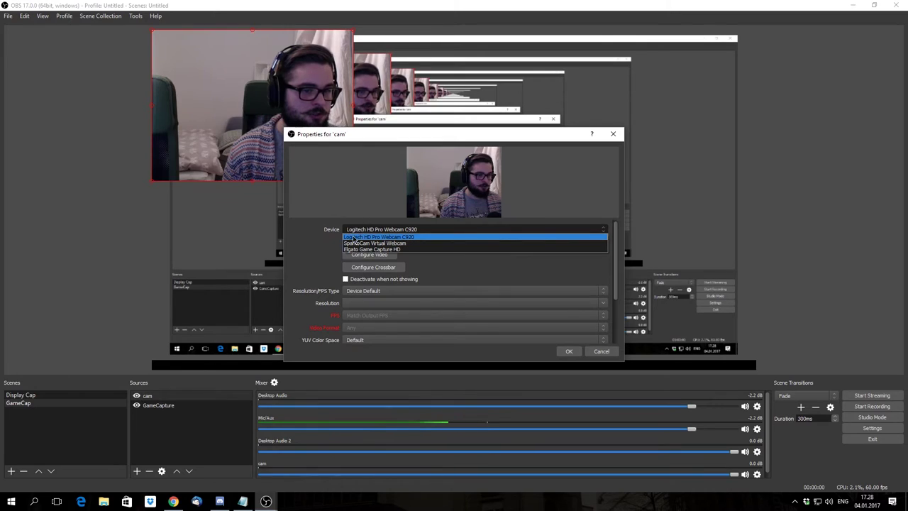
{"action": "left_click", "coordinate": [420, 237]}
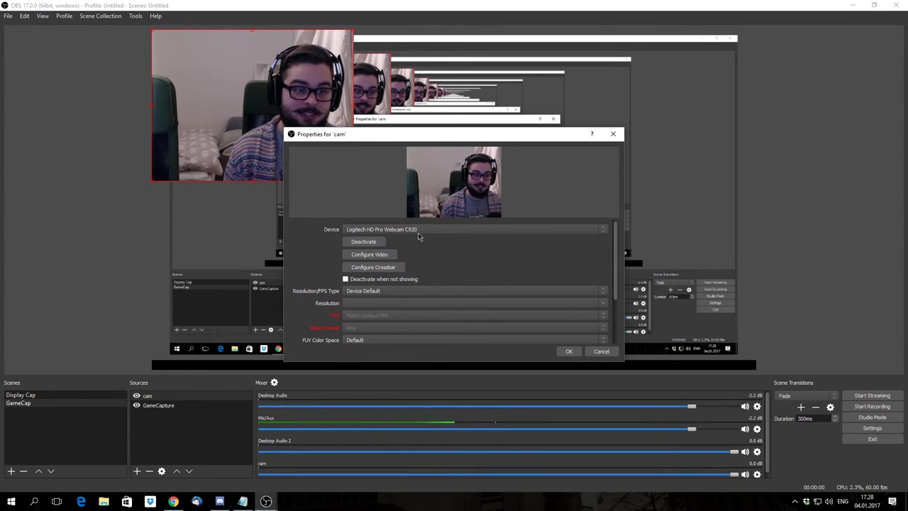
{"action": "left_click", "coordinate": [388, 232]}
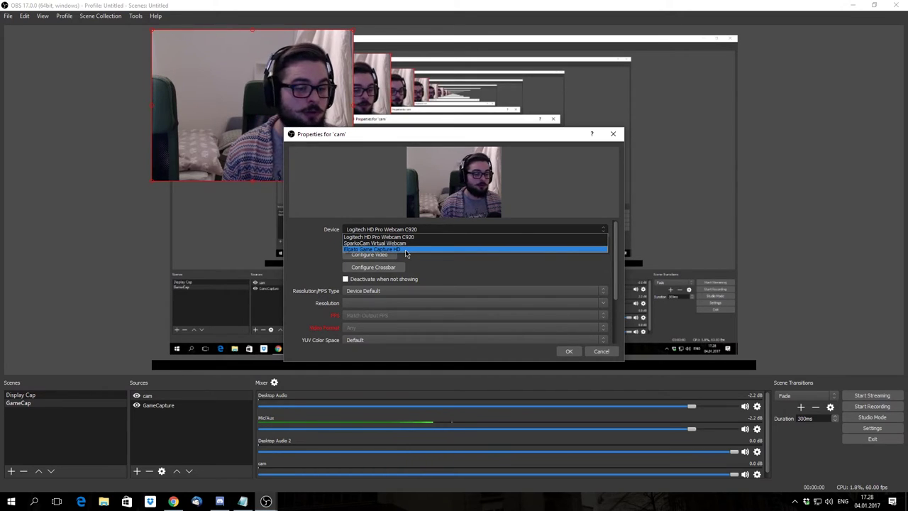
{"action": "left_click", "coordinate": [387, 237]}
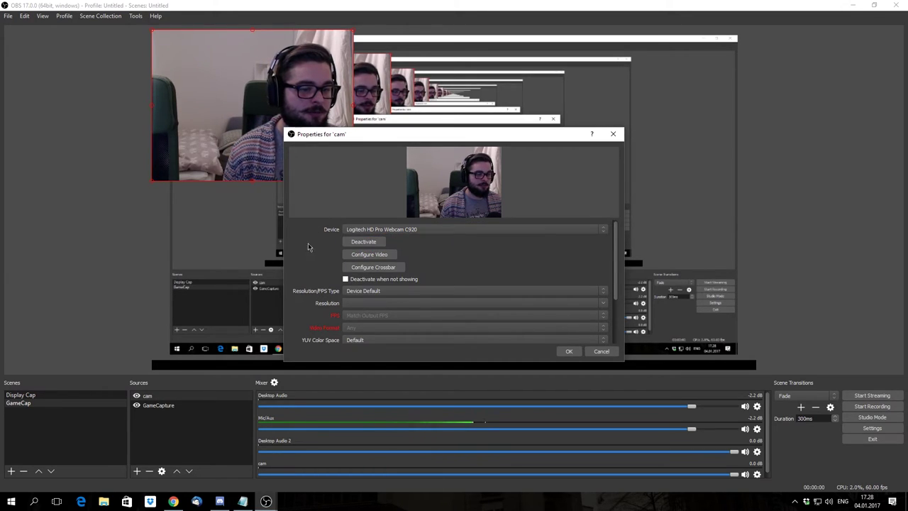
- Inspect the webcam's control, advanced and device information settings, then close them
{"action": "left_click", "coordinate": [376, 257]}
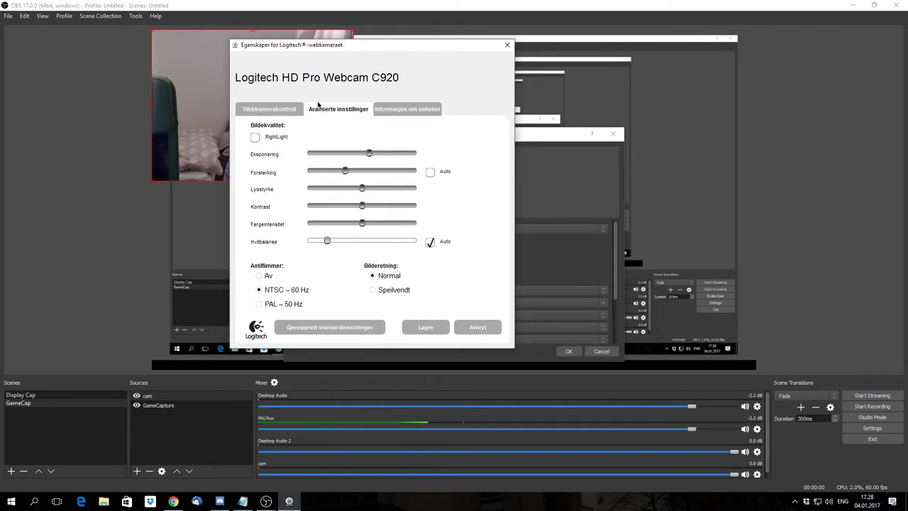
{"action": "left_click", "coordinate": [275, 112]}
{"action": "left_click", "coordinate": [329, 110]}
{"action": "left_click", "coordinate": [271, 109]}
{"action": "left_click", "coordinate": [408, 109]}
{"action": "left_click", "coordinate": [338, 109]}
{"action": "left_click", "coordinate": [478, 327]}
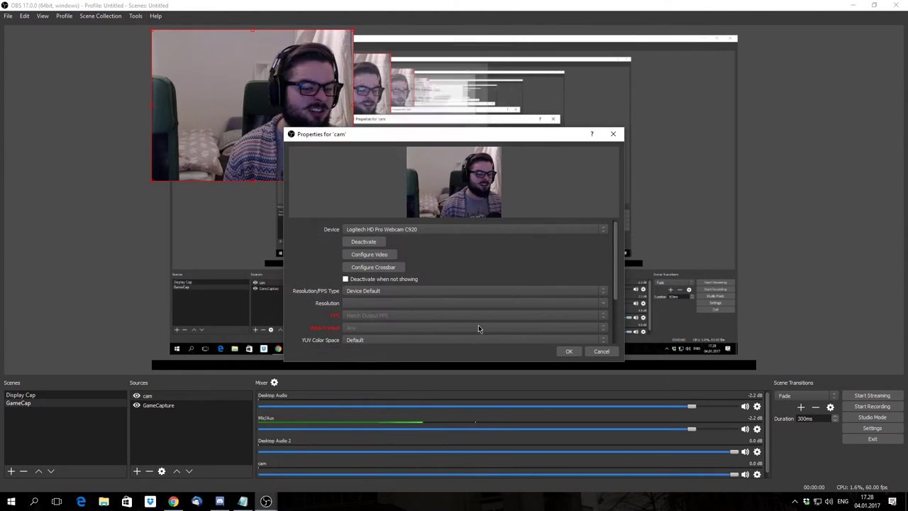
- Switch the webcam to Custom resolution 1280x720 at 30 FPS
{"action": "left_click", "coordinate": [601, 293]}
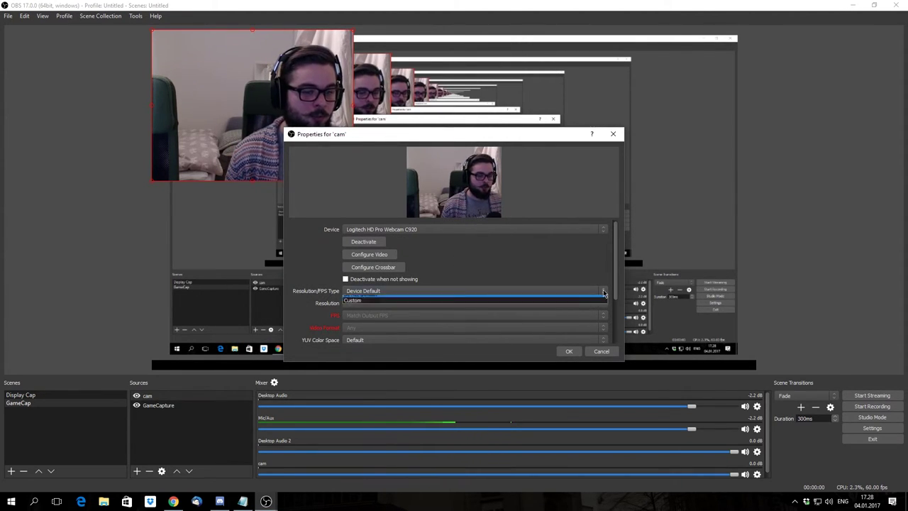
{"action": "left_click", "coordinate": [363, 305]}
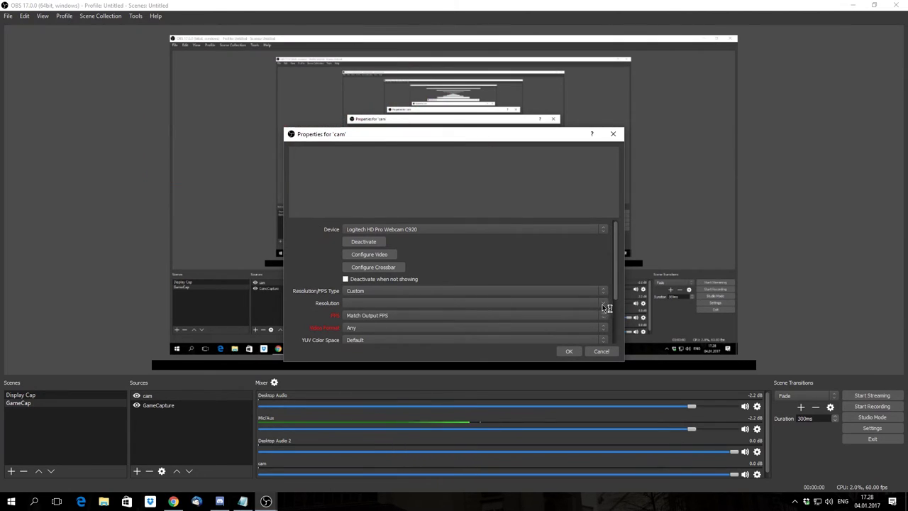
{"action": "left_click", "coordinate": [603, 305]}
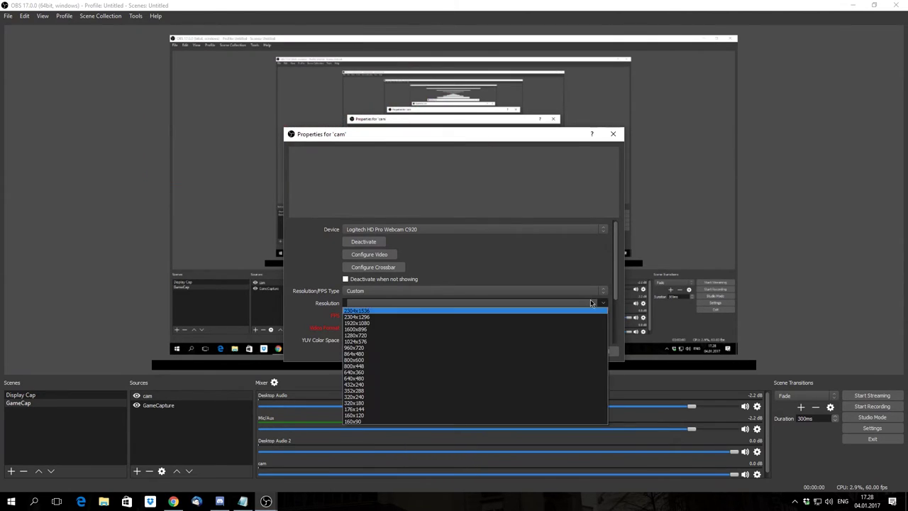
{"action": "left_click", "coordinate": [355, 335]}
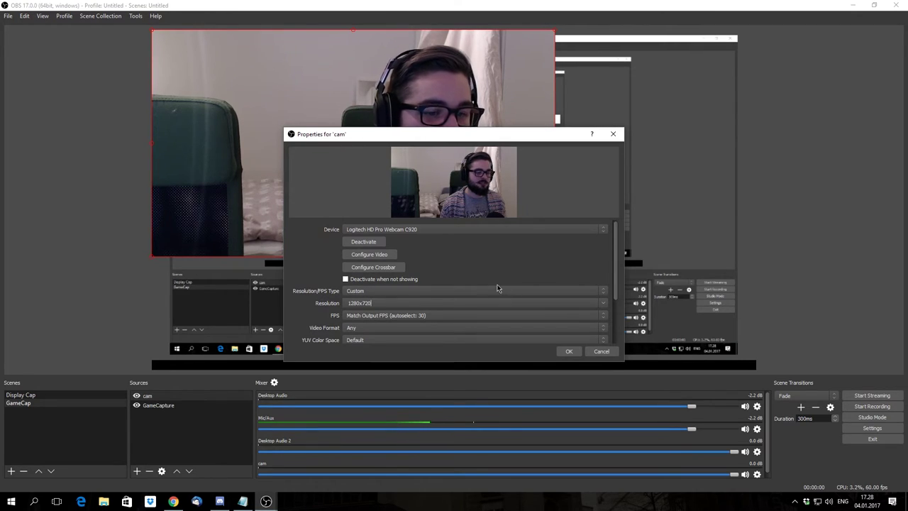
{"action": "left_click", "coordinate": [602, 315]}
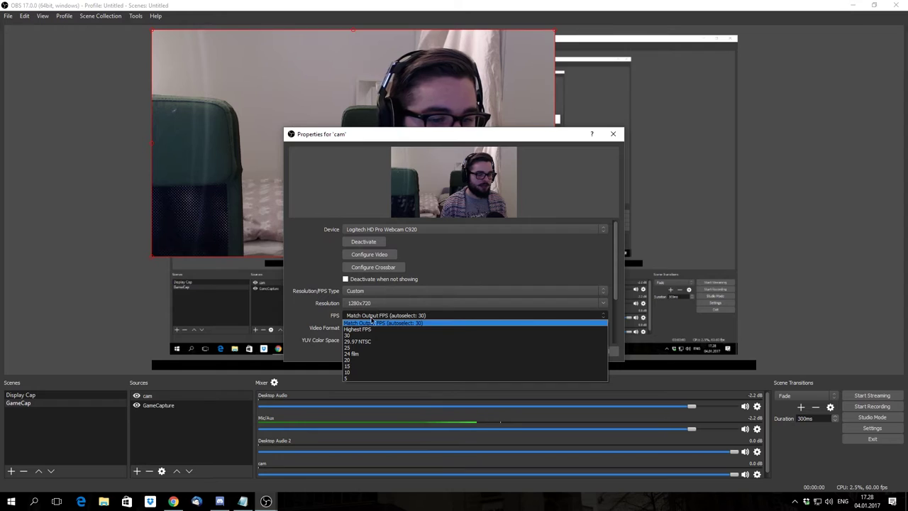
{"action": "left_click", "coordinate": [352, 336]}
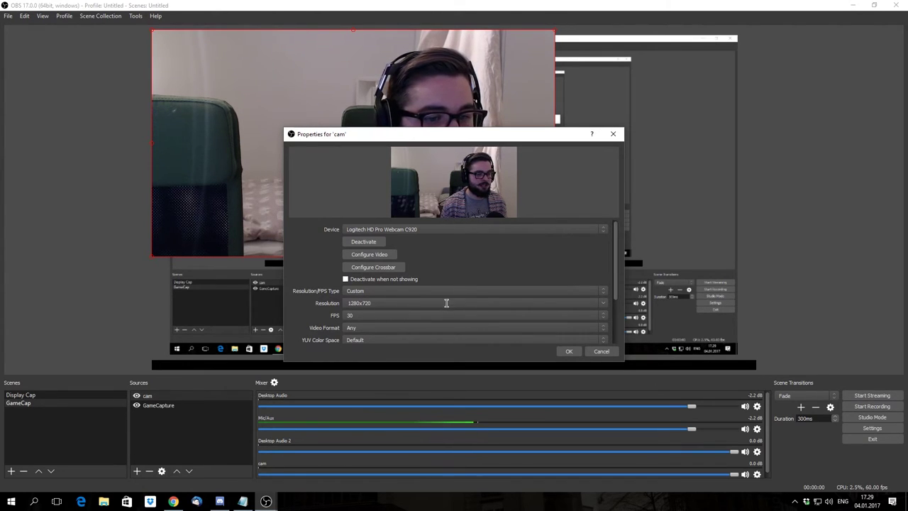
- Apply the cam settings, then shrink the webcam feed into the canvas's top-left corner
{"action": "left_click", "coordinate": [570, 352]}
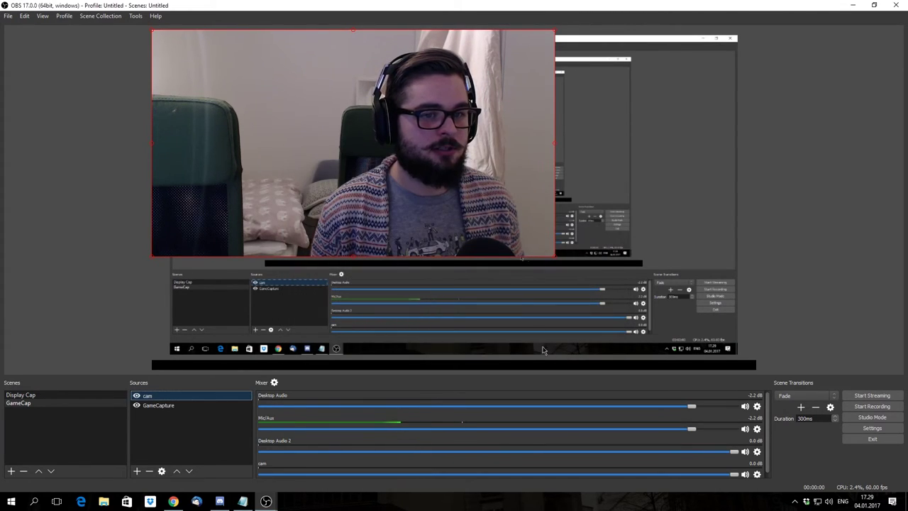
{"action": "left_click_drag", "start_coordinate": [355, 239], "coordinate": [258, 183]}
{"action": "left_click_drag", "start_coordinate": [207, 117], "coordinate": [257, 113]}
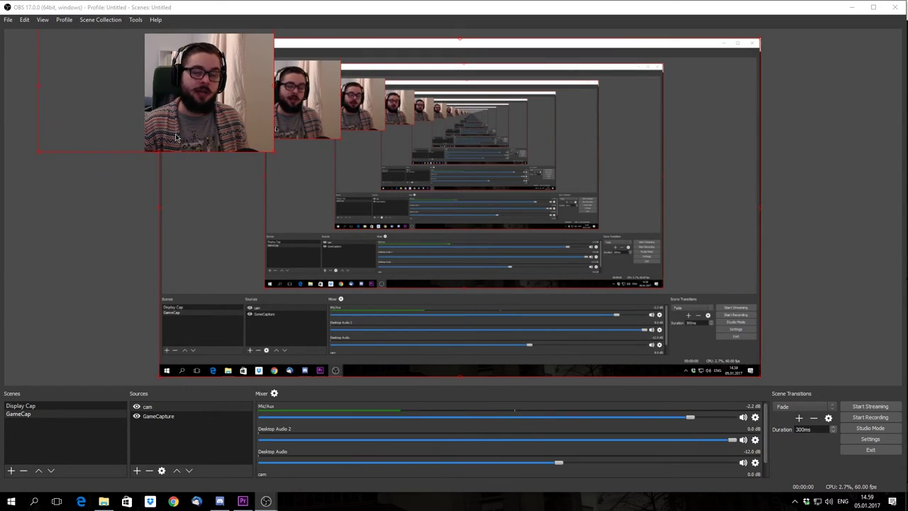
- Delete the cam source from GameCap and stretch the second OBS window to full height
{"action": "left_click", "coordinate": [167, 407]}
{"action": "left_click", "coordinate": [149, 472]}
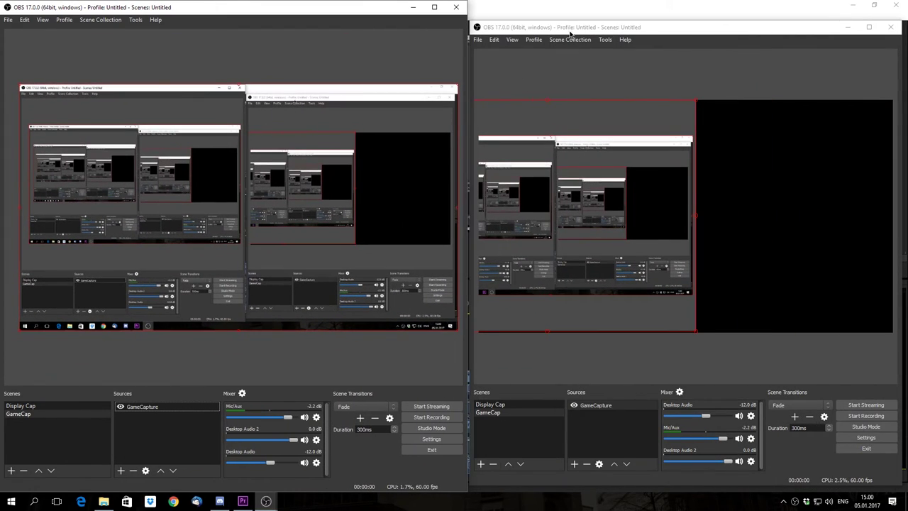
{"action": "double_click", "coordinate": [567, 21]}
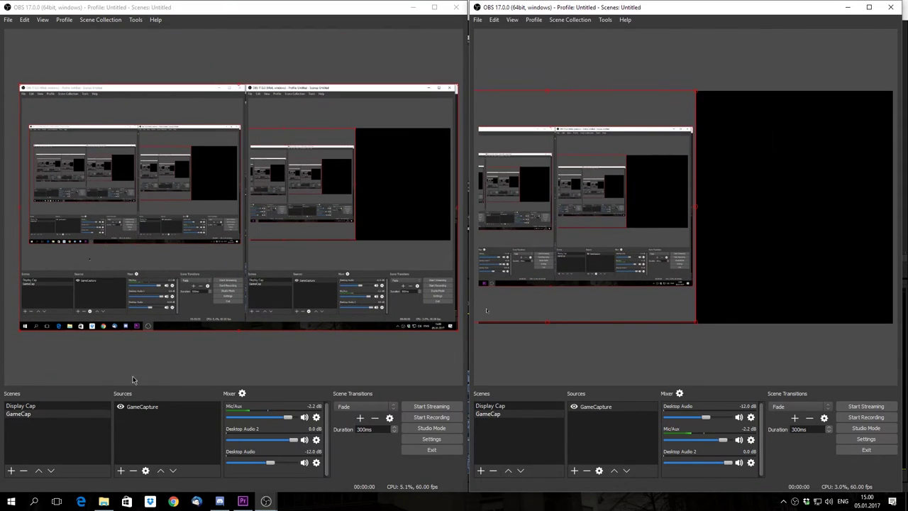
{"action": "left_click", "coordinate": [161, 410]}
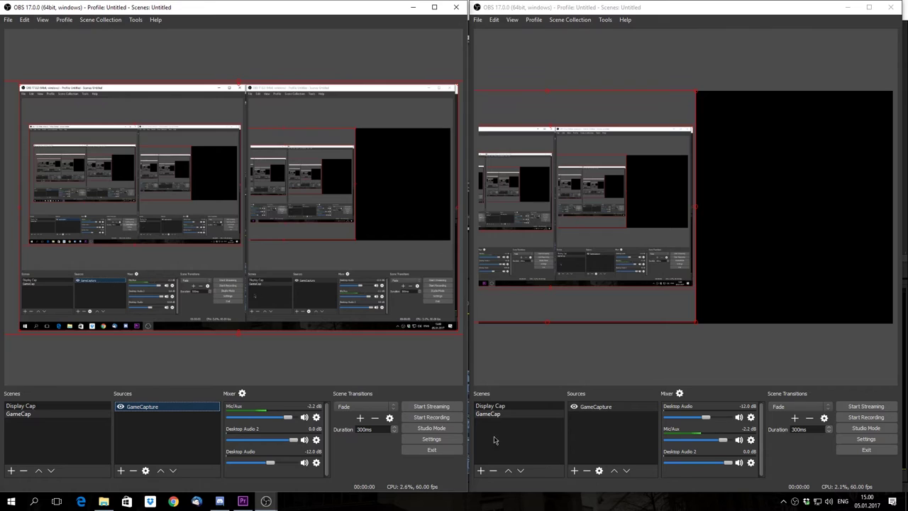
- Create a Facecam scene and add a Video Capture Device source named cam
{"action": "left_click", "coordinate": [480, 472]}
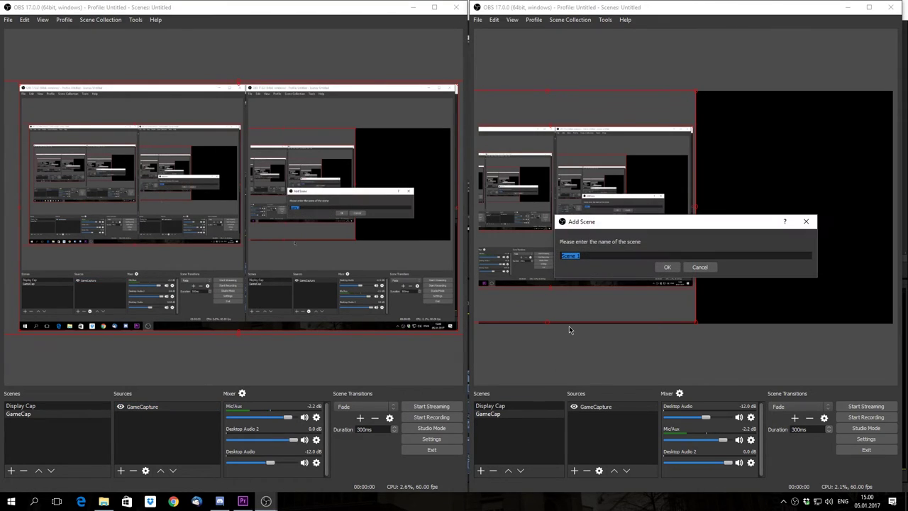
{"action": "type", "text": "Facecam"}
{"action": "key", "text": "Return"}
{"action": "left_click", "coordinate": [574, 470]}
{"action": "left_click", "coordinate": [588, 445]}
{"action": "type", "text": "cam"}
{"action": "key", "text": "Return"}
- Give cam a Custom 1280x720 resolution at 30 FPS and confirm
{"action": "left_click", "coordinate": [622, 292]}
{"action": "left_click", "coordinate": [833, 306]}
{"action": "left_click", "coordinate": [834, 305]}
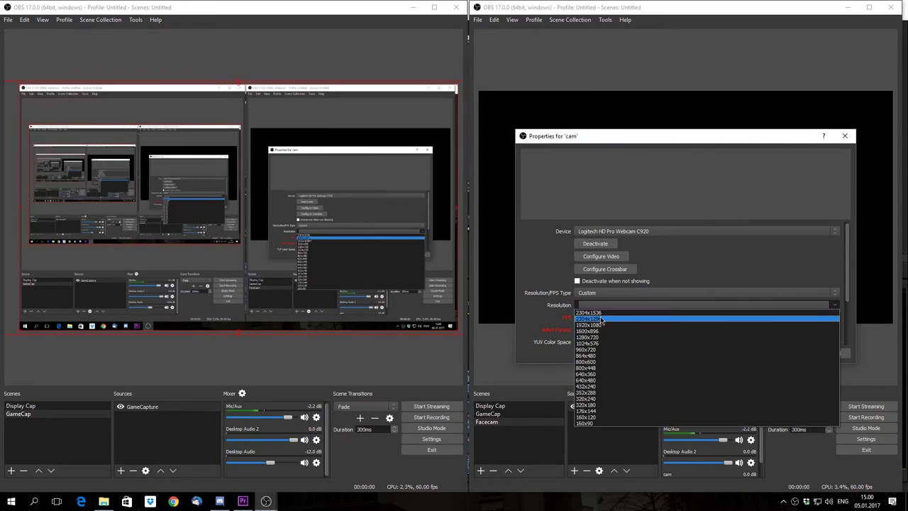
{"action": "left_click", "coordinate": [595, 338]}
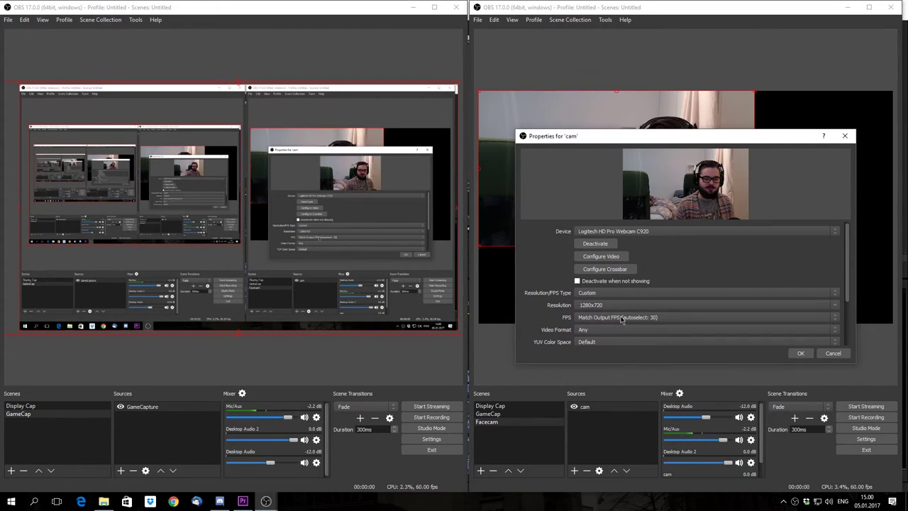
{"action": "left_click", "coordinate": [595, 317]}
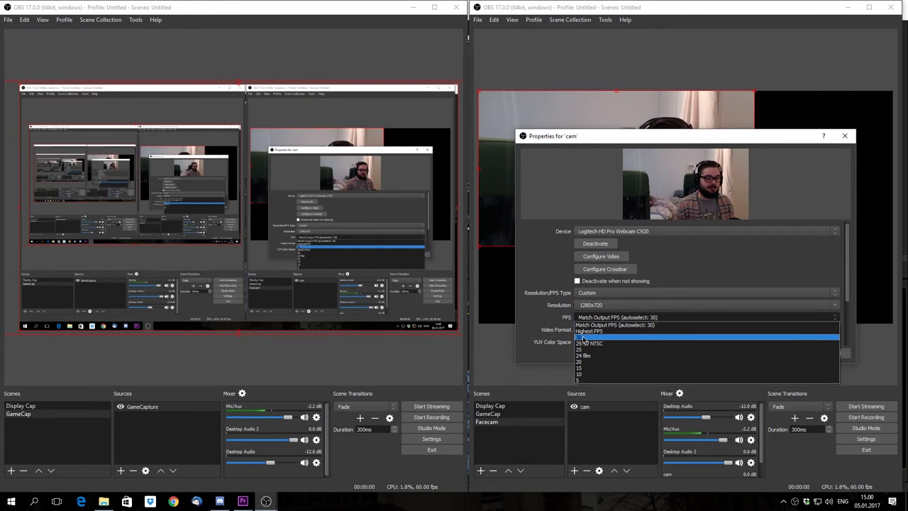
{"action": "left_click", "coordinate": [586, 337]}
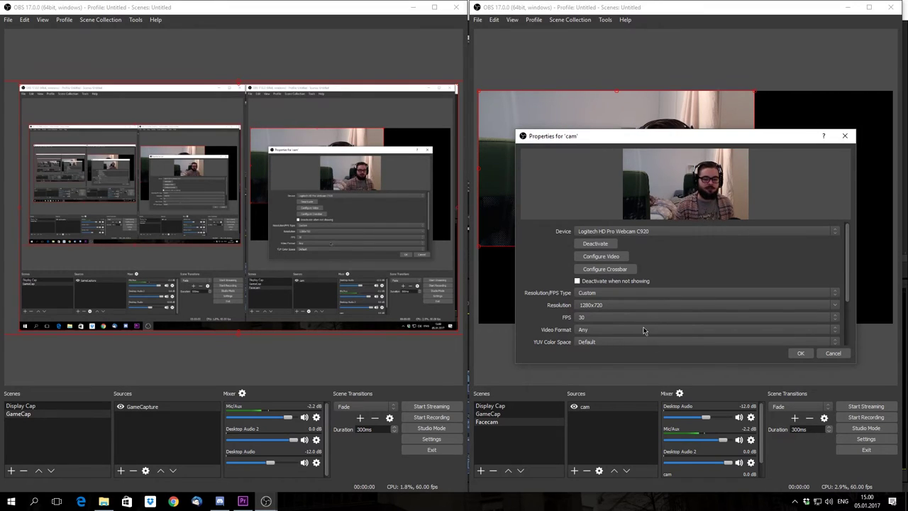
{"action": "left_click", "coordinate": [800, 354]}
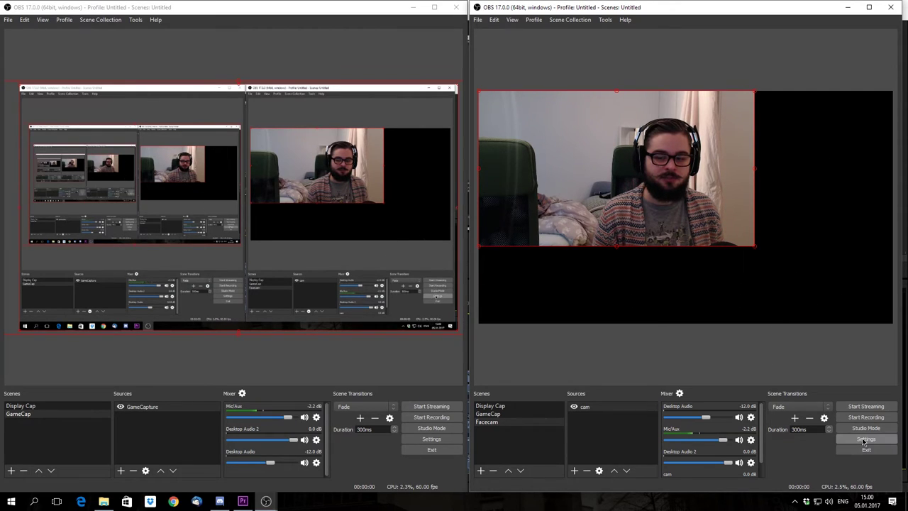
- Set base and output resolution to 1280x720 and Common FPS Values to 30 in Video settings
{"action": "left_click", "coordinate": [866, 439]}
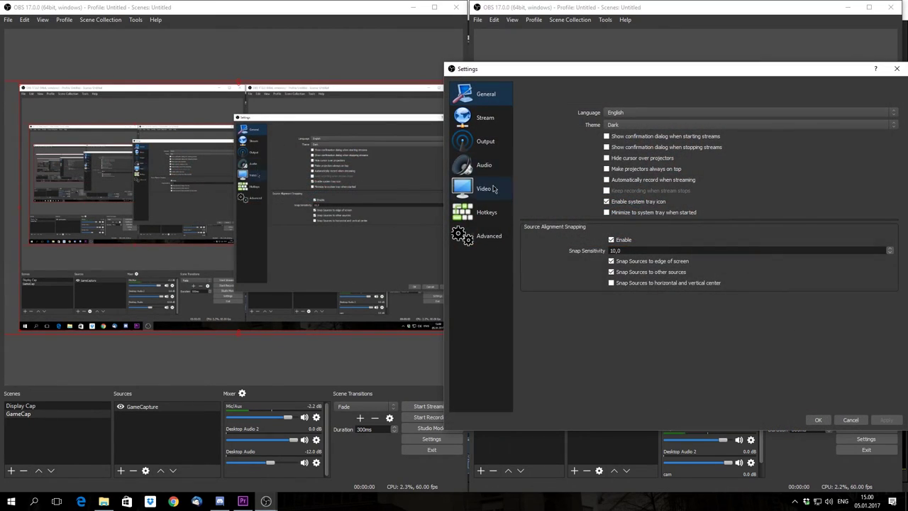
{"action": "left_click", "coordinate": [495, 189]}
{"action": "left_click", "coordinate": [895, 92]}
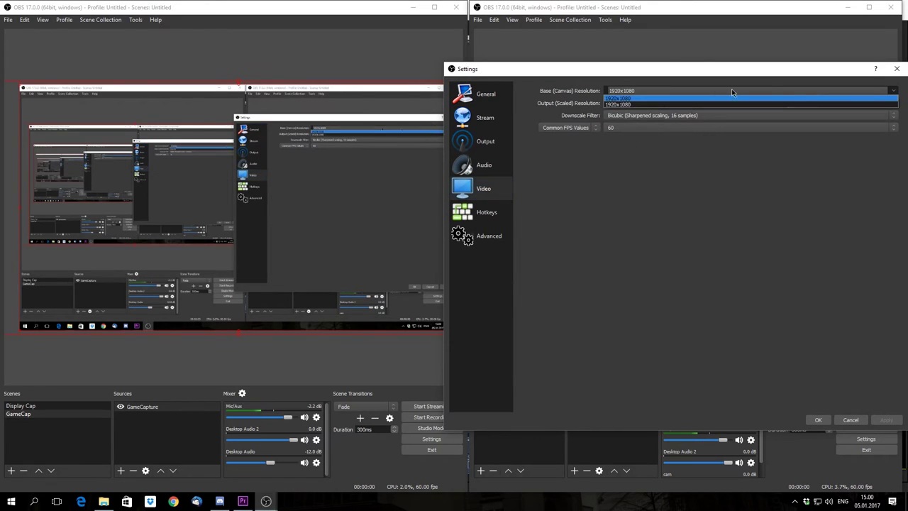
{"action": "left_click", "coordinate": [646, 90]}
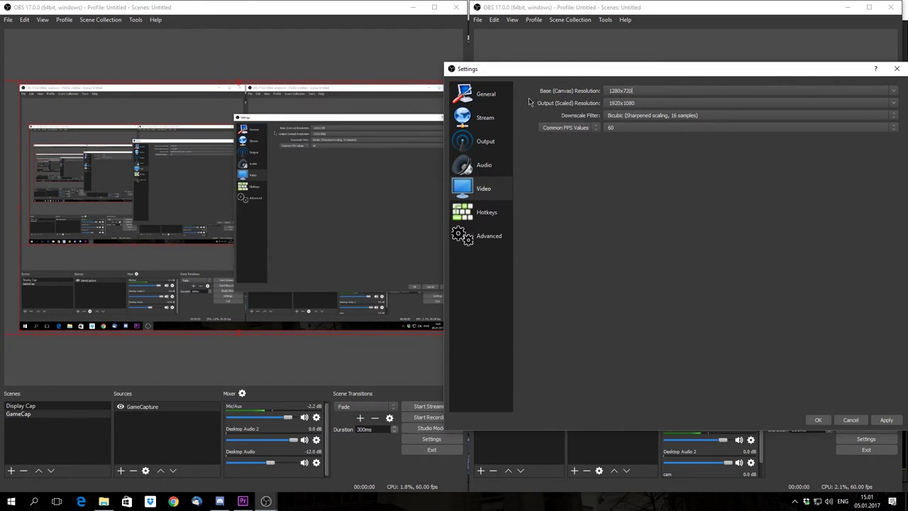
{"action": "left_click", "coordinate": [895, 106]}
{"action": "left_click", "coordinate": [629, 104]}
{"action": "left_click", "coordinate": [895, 104]}
{"action": "left_click", "coordinate": [634, 111]}
{"action": "left_click", "coordinate": [631, 127]}
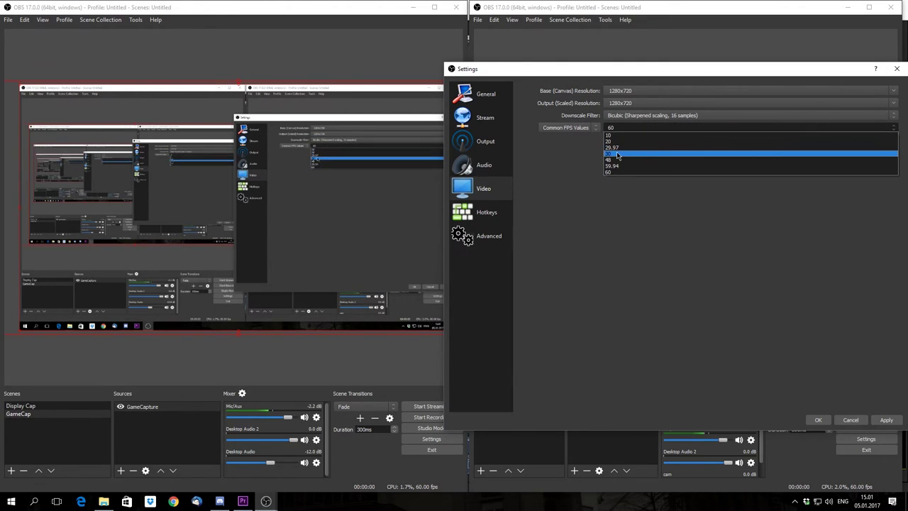
{"action": "left_click", "coordinate": [633, 152]}
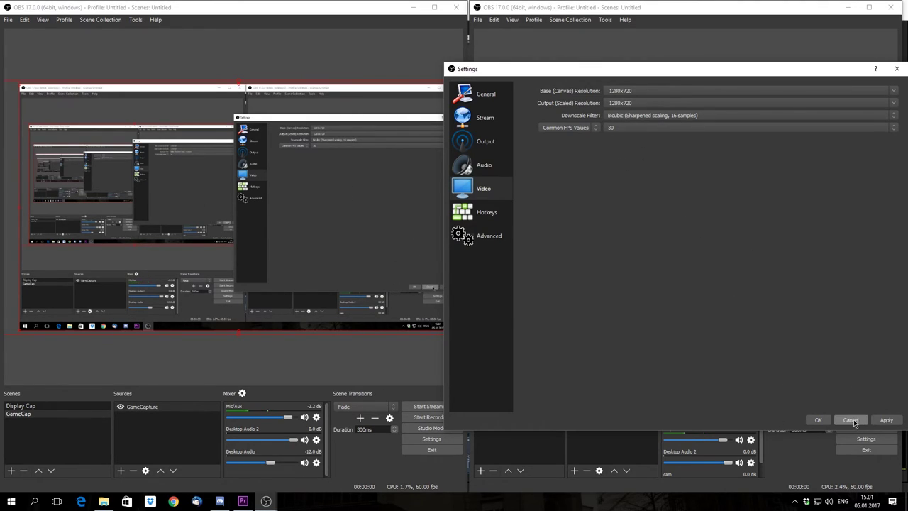
{"action": "left_click", "coordinate": [817, 419]}
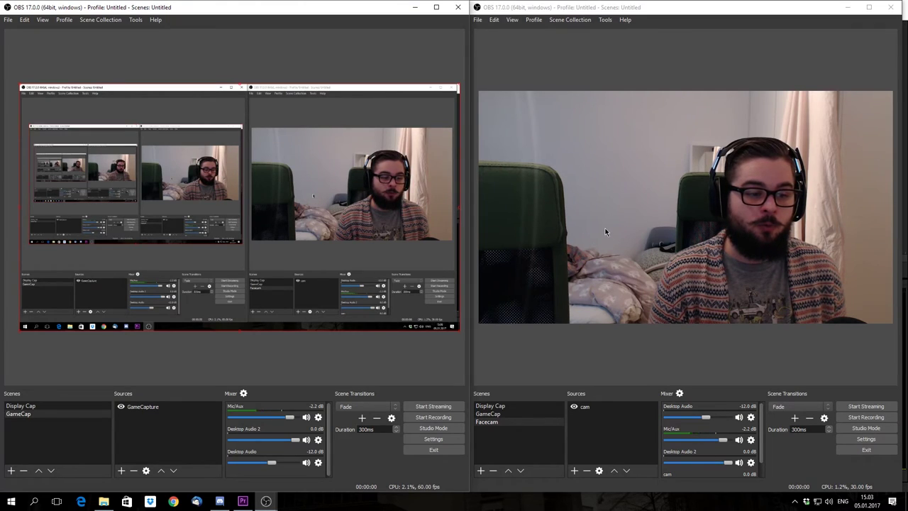
- Select cam in Facecam, open Advanced Audio Properties, and reposition the dialog
{"action": "left_click", "coordinate": [609, 406]}
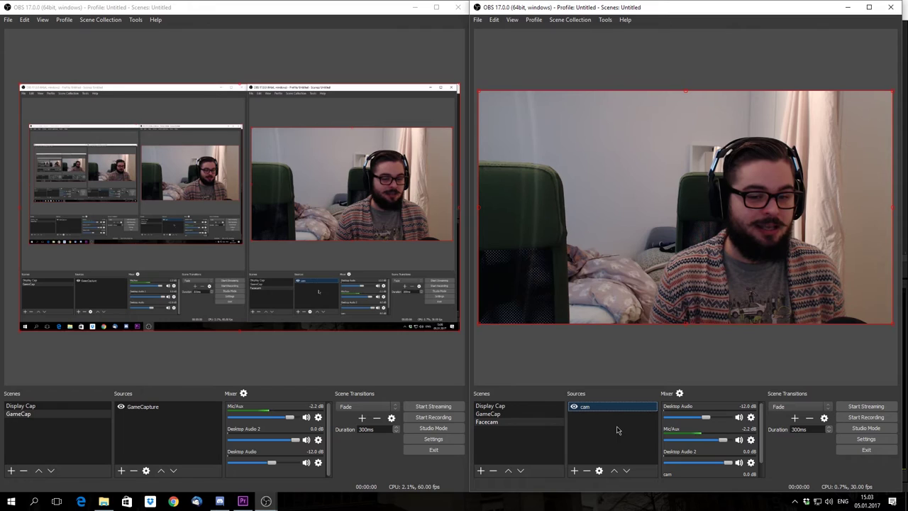
{"action": "left_click", "coordinate": [680, 393]}
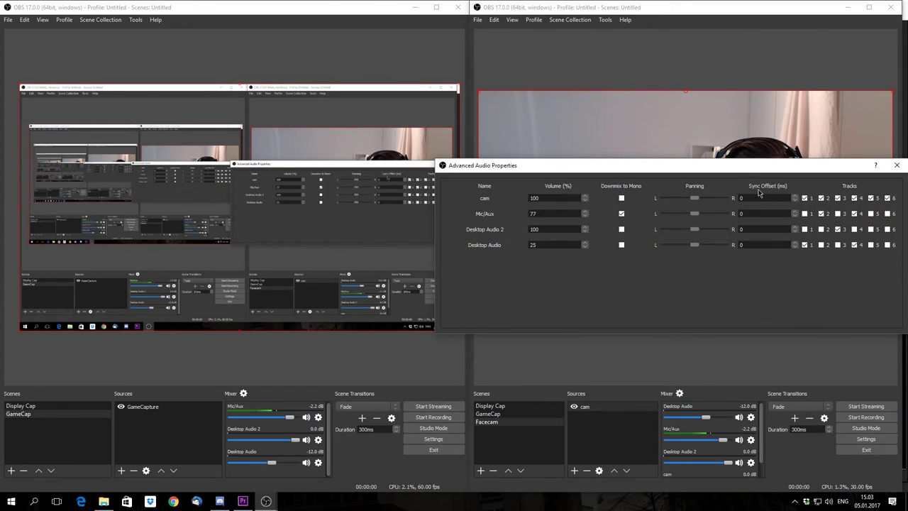
{"action": "left_click_drag", "start_coordinate": [638, 166], "coordinate": [475, 169]}
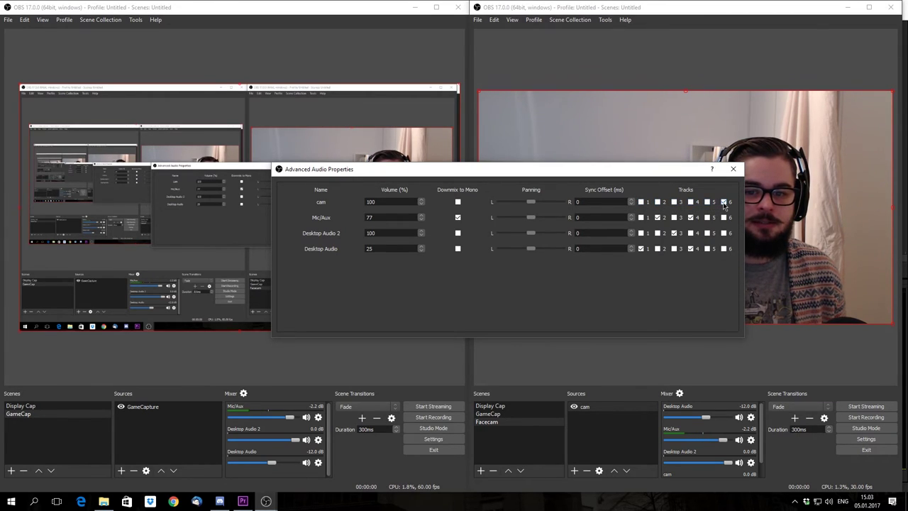
{"action": "left_click_drag", "start_coordinate": [595, 178], "coordinate": [646, 188]}
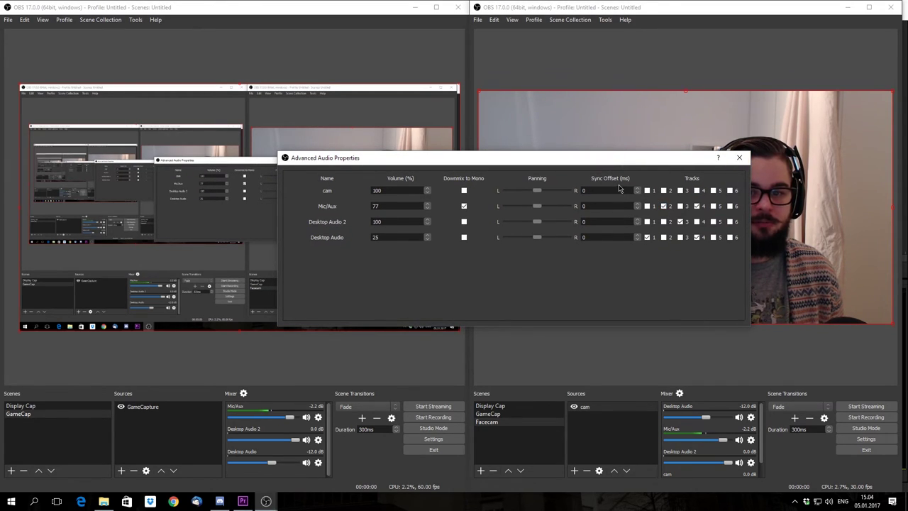
{"action": "left_click", "coordinate": [739, 157]}
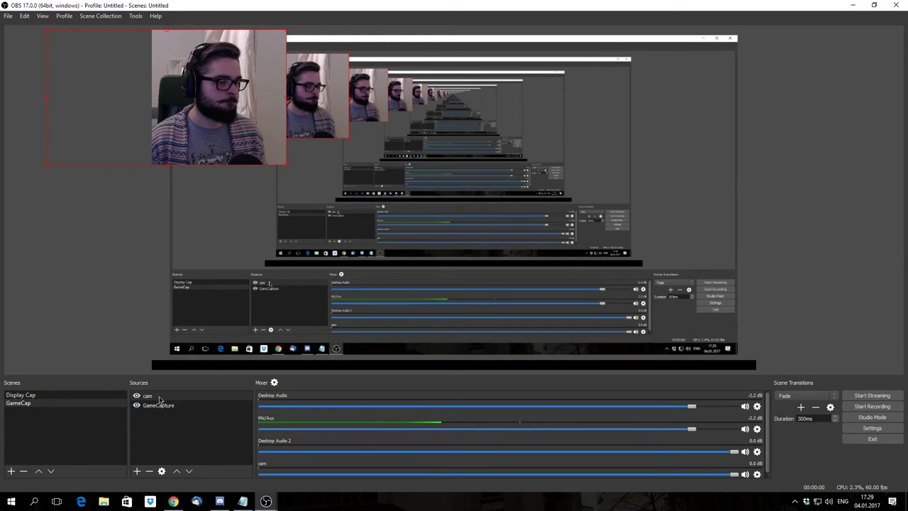
{"action": "left_click", "coordinate": [163, 472]}
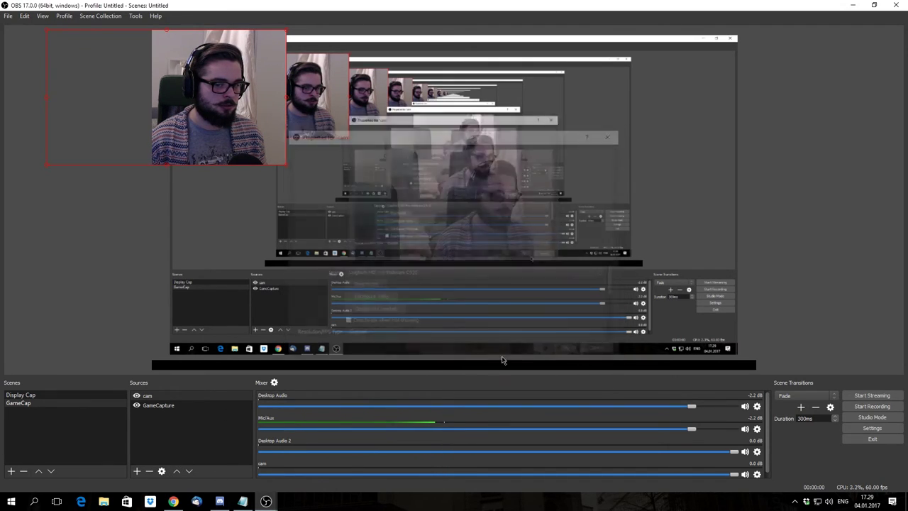
- Add a Crop/Pad effect filter to the cam webcam source
{"action": "right_click", "coordinate": [170, 400]}
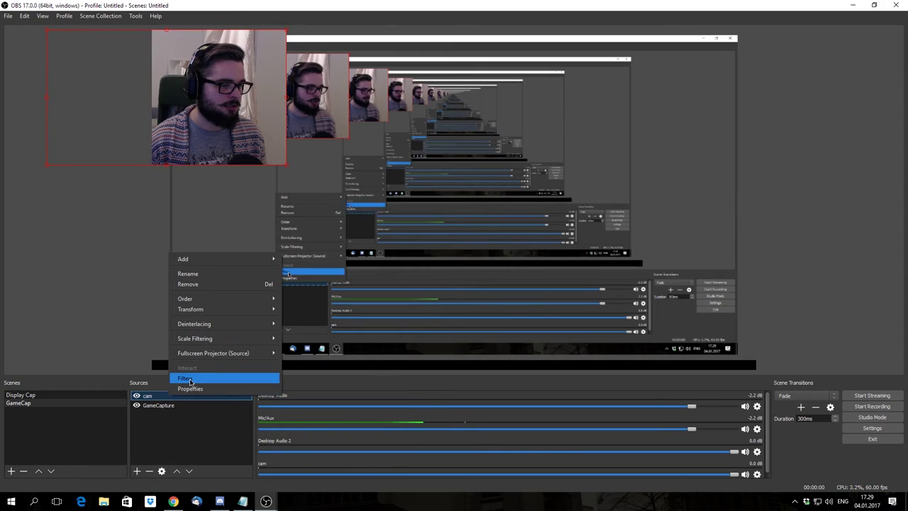
{"action": "left_click", "coordinate": [192, 376]}
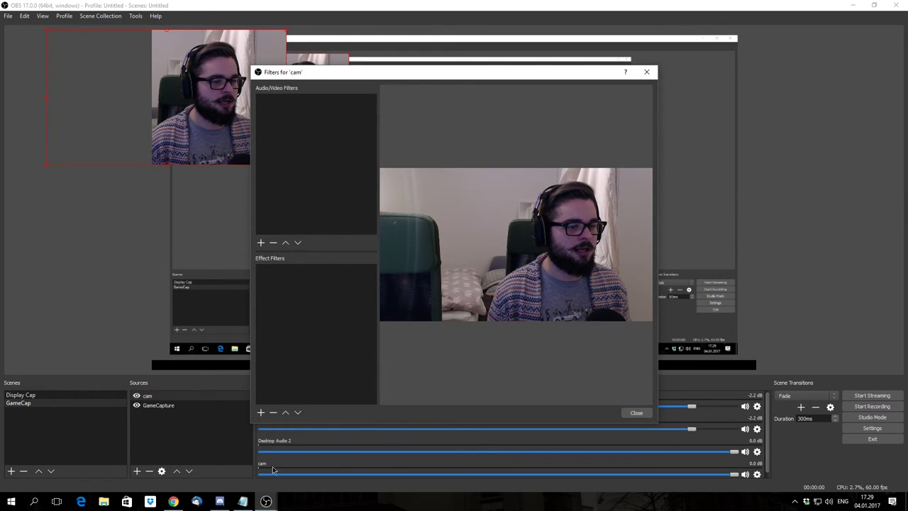
{"action": "left_click", "coordinate": [261, 244]}
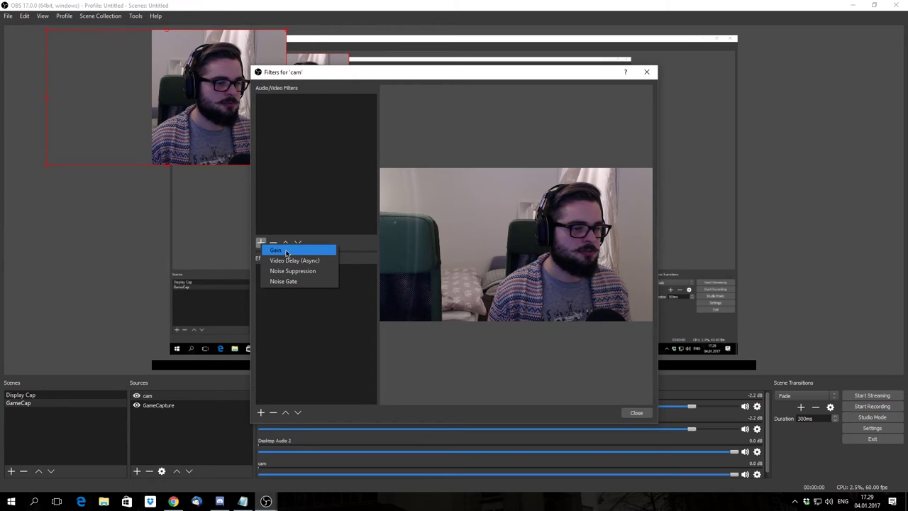
{"action": "left_click", "coordinate": [296, 309]}
{"action": "left_click", "coordinate": [261, 412]}
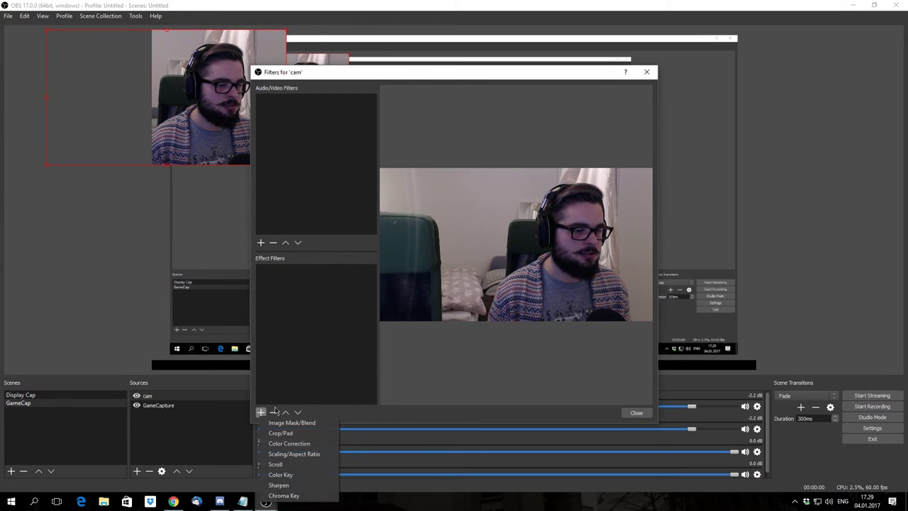
{"action": "left_click", "coordinate": [294, 433]}
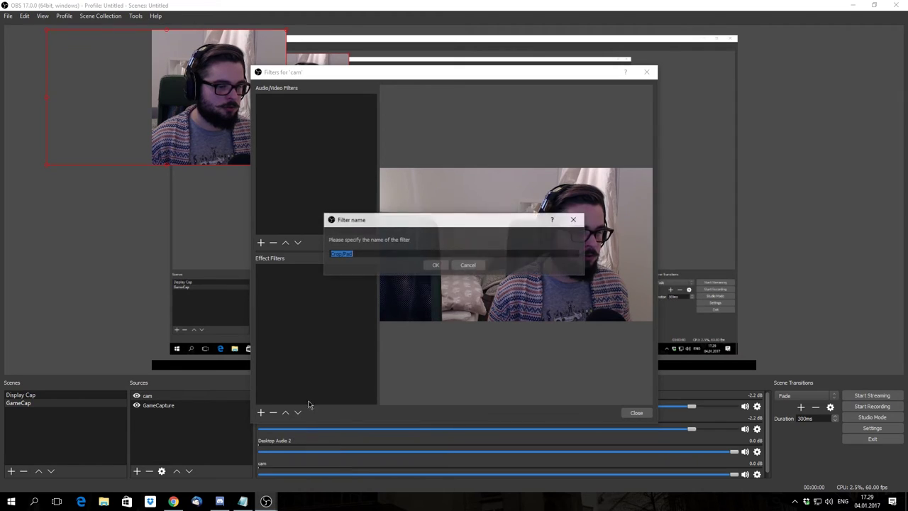
{"action": "left_click", "coordinate": [436, 265]}
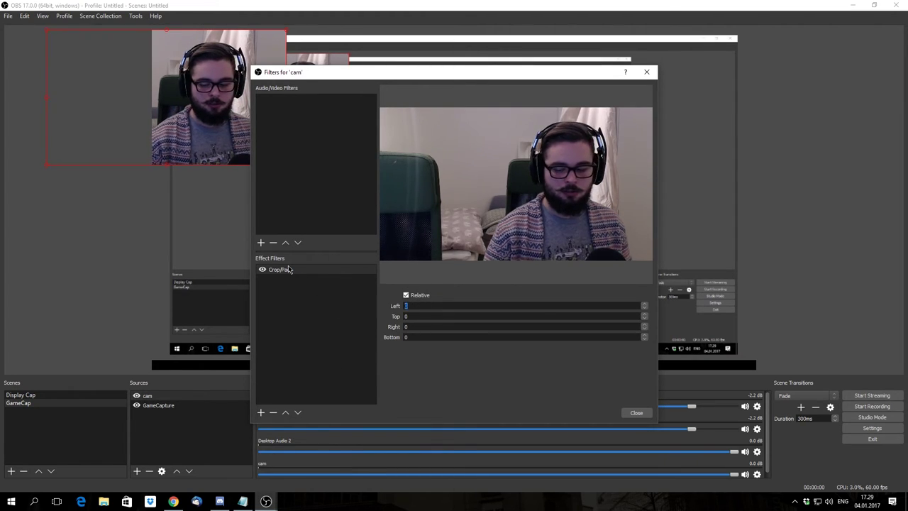
- Set the Crop/Pad filter's Left crop to 600 and close the filters window
{"action": "type", "text": "100"}
{"action": "key", "text": "Tab"}
{"action": "left_click", "coordinate": [426, 306]}
{"action": "key", "text": "BackSpace"}
{"action": "key", "text": "BackSpace"}
{"action": "key", "text": "BackSpace"}
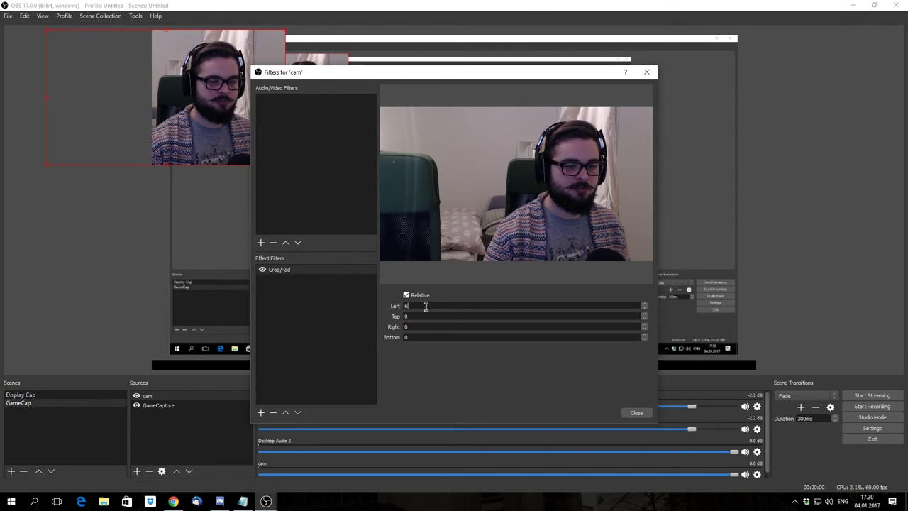
{"action": "type", "text": "600"}
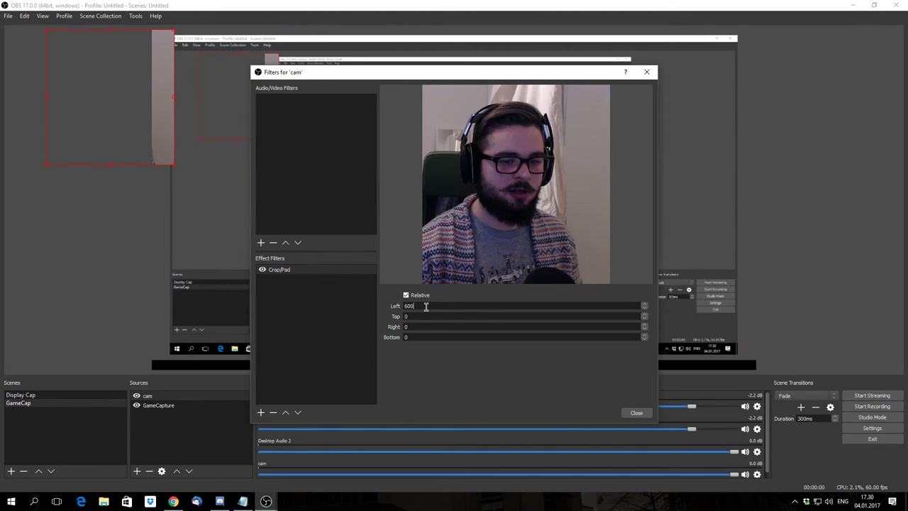
{"action": "left_click", "coordinate": [636, 412]}
- Drag the cropped facecam to the canvas centre and leave the cam source hidden
{"action": "left_click_drag", "start_coordinate": [120, 127], "coordinate": [246, 125]}
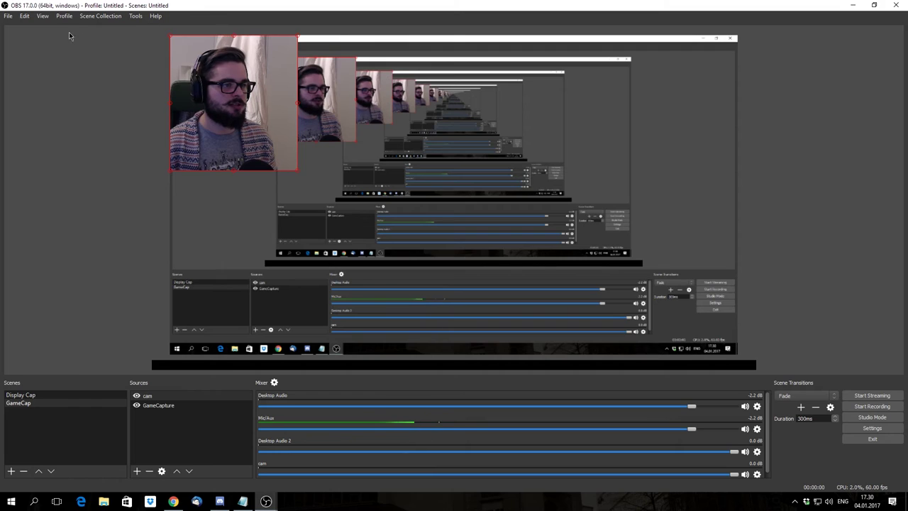
{"action": "left_click_drag", "start_coordinate": [223, 156], "coordinate": [421, 213]}
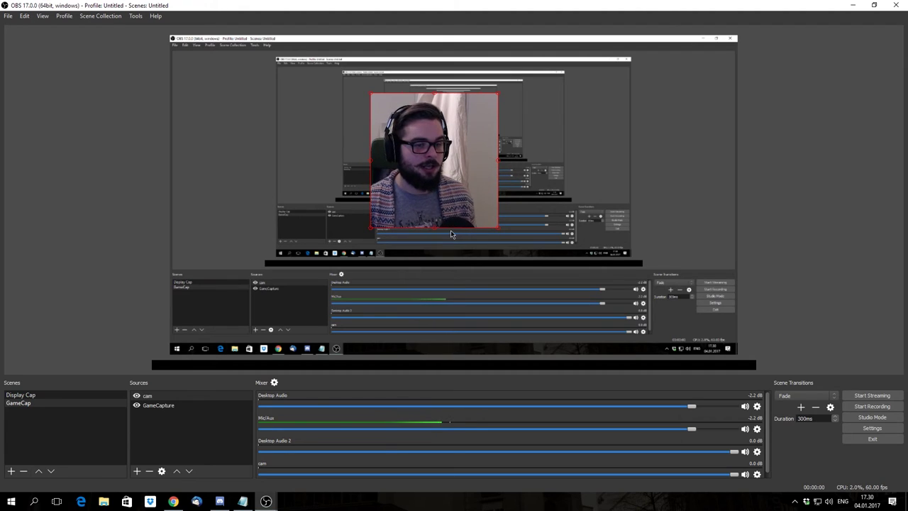
{"action": "left_click", "coordinate": [137, 396]}
{"action": "left_click", "coordinate": [136, 395]}
{"action": "left_click", "coordinate": [136, 396]}
{"action": "left_click", "coordinate": [136, 396]}
{"action": "left_click", "coordinate": [136, 396]}
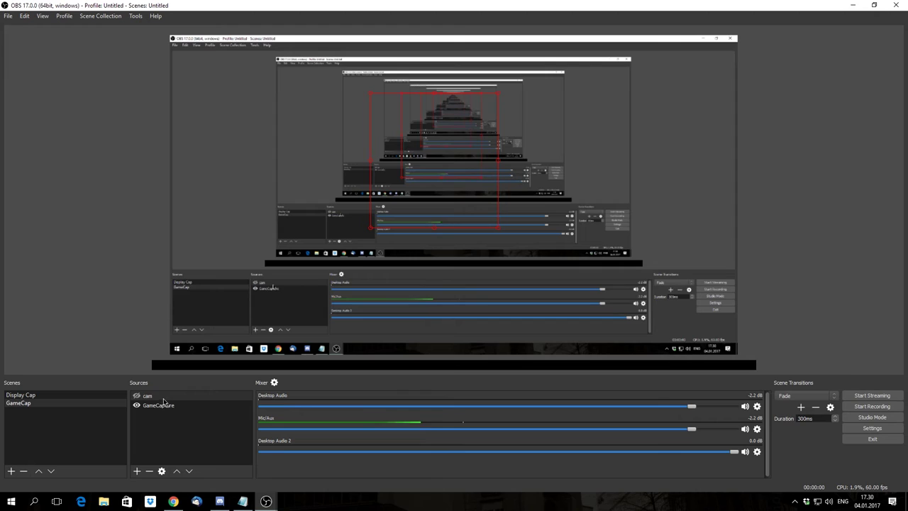
- Select the cam source, then switch to the GameCap scene
{"action": "left_click", "coordinate": [161, 397]}
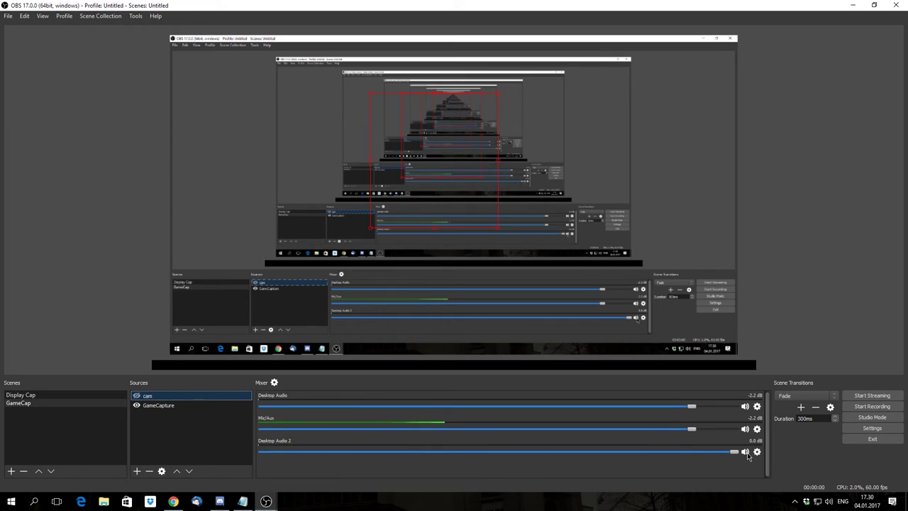
{"action": "left_click", "coordinate": [757, 452]}
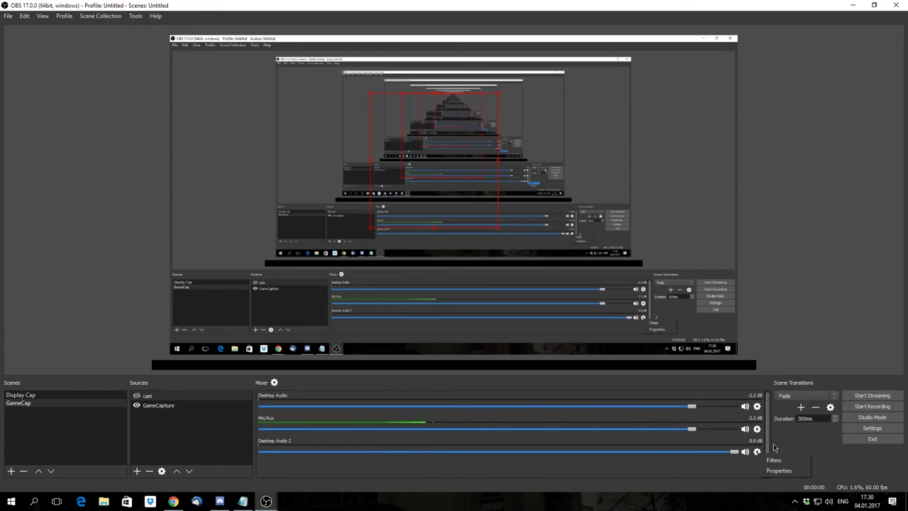
{"action": "left_click", "coordinate": [148, 397]}
{"action": "left_click", "coordinate": [148, 398]}
{"action": "left_click", "coordinate": [22, 403]}
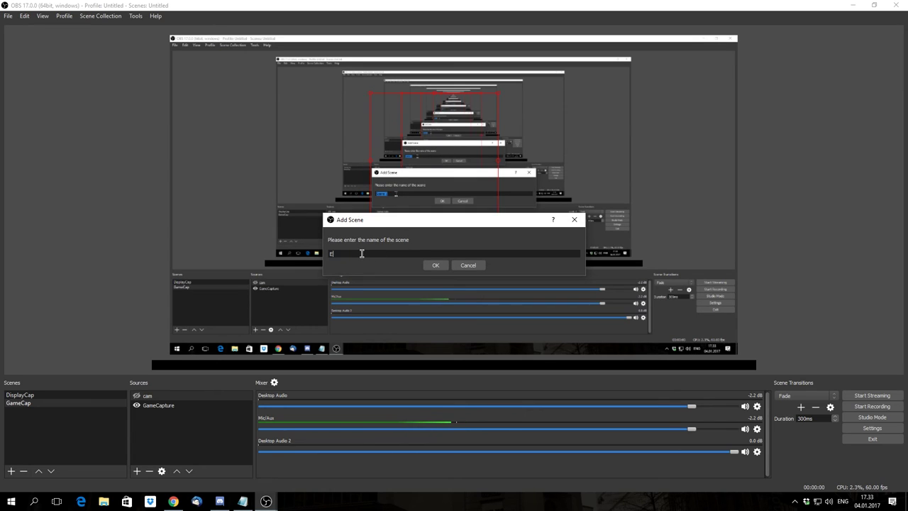
- Create the Elgato scene with a Video Capture Device source named ElgatoCap
{"action": "type", "text": "Elgato"}
{"action": "key", "text": "Return"}
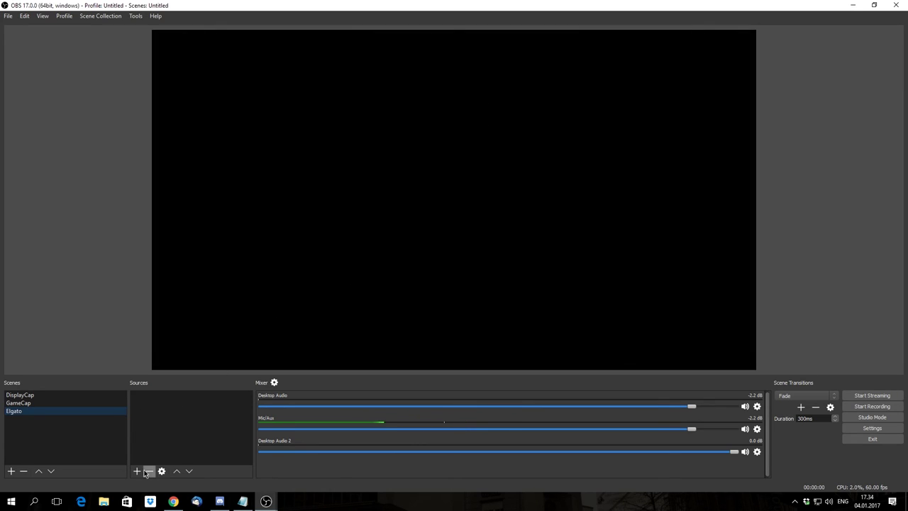
{"action": "left_click", "coordinate": [179, 446]}
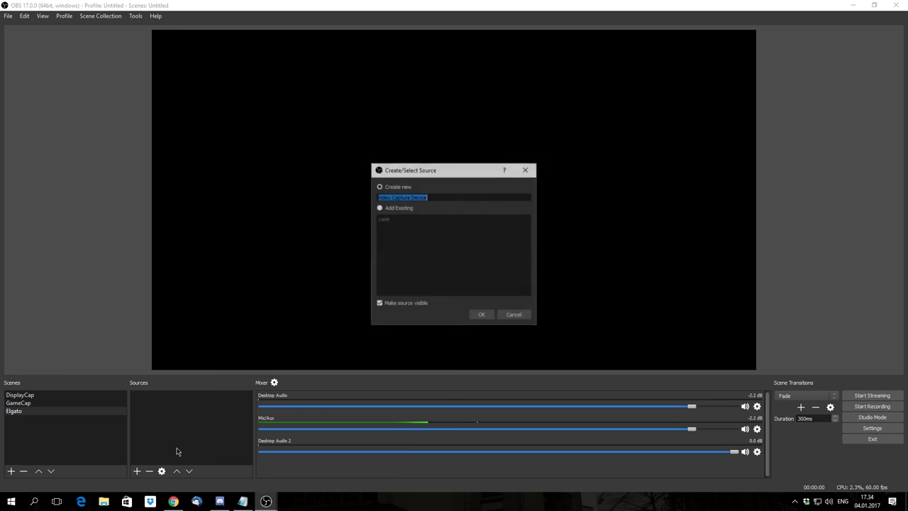
{"action": "type", "text": "Elgato"}
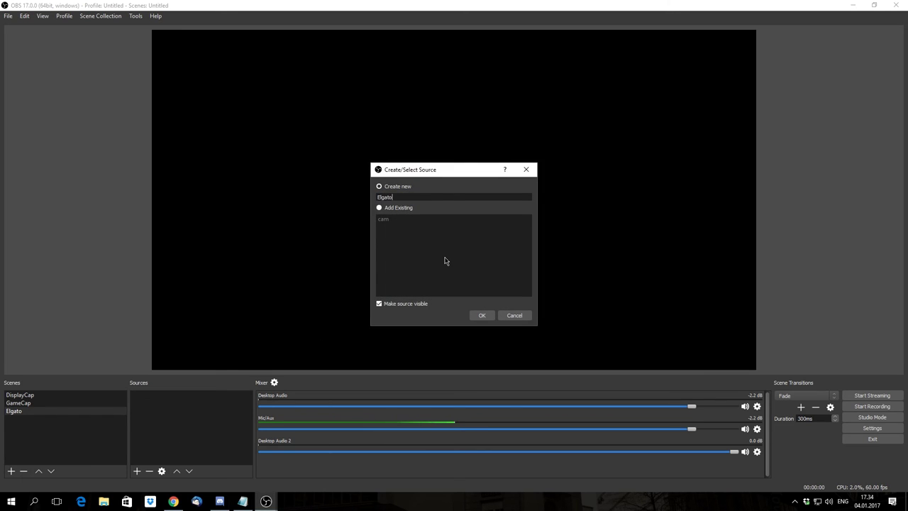
{"action": "key", "text": "Return"}
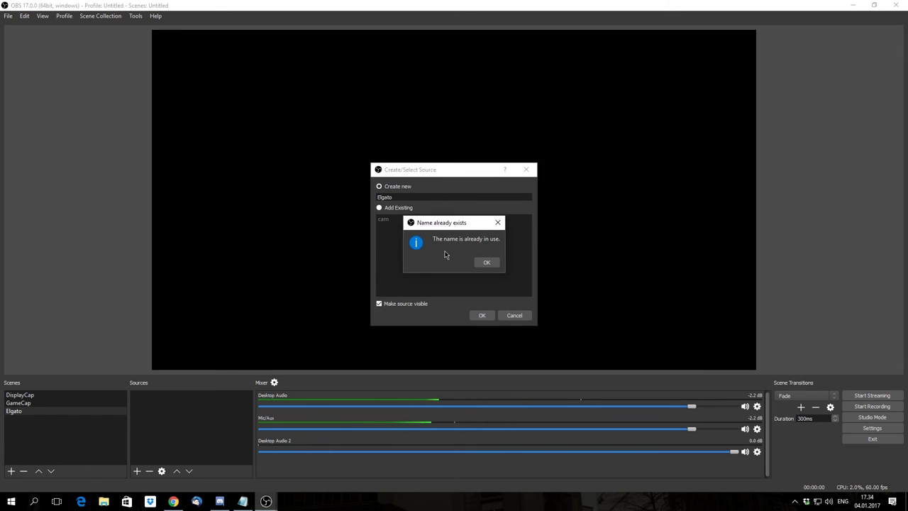
{"action": "left_click", "coordinate": [485, 263]}
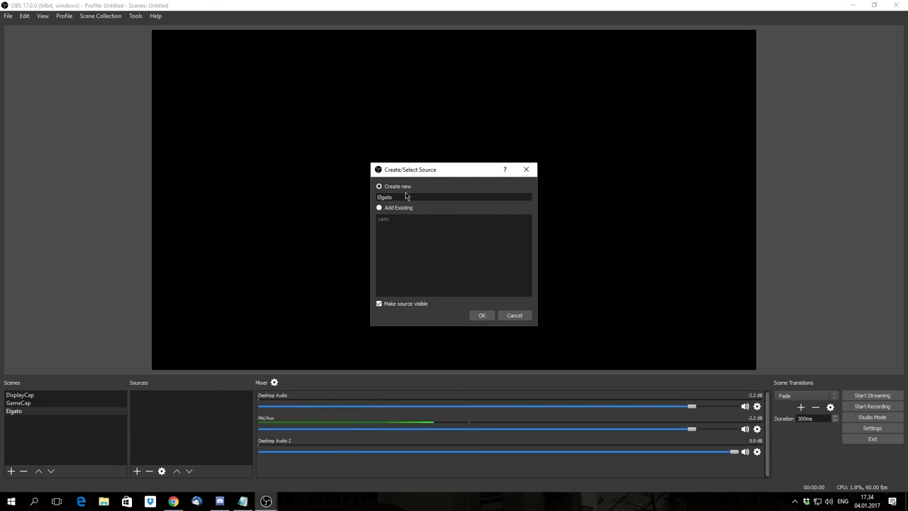
{"action": "key", "text": "Return"}
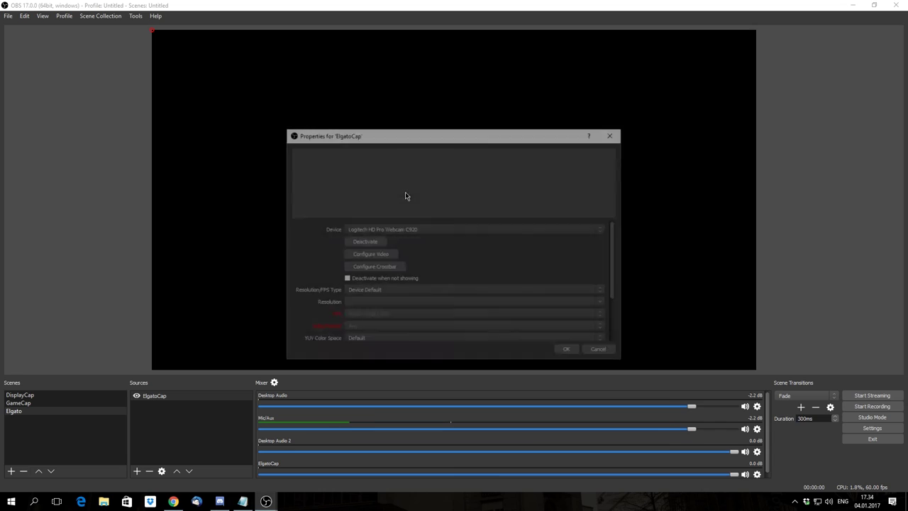
- Set ElgatoCap to Elgato Game Capture HD, Custom 1920x1080 at 60 FPS, and save
{"action": "left_click", "coordinate": [409, 229]}
{"action": "left_click", "coordinate": [386, 249]}
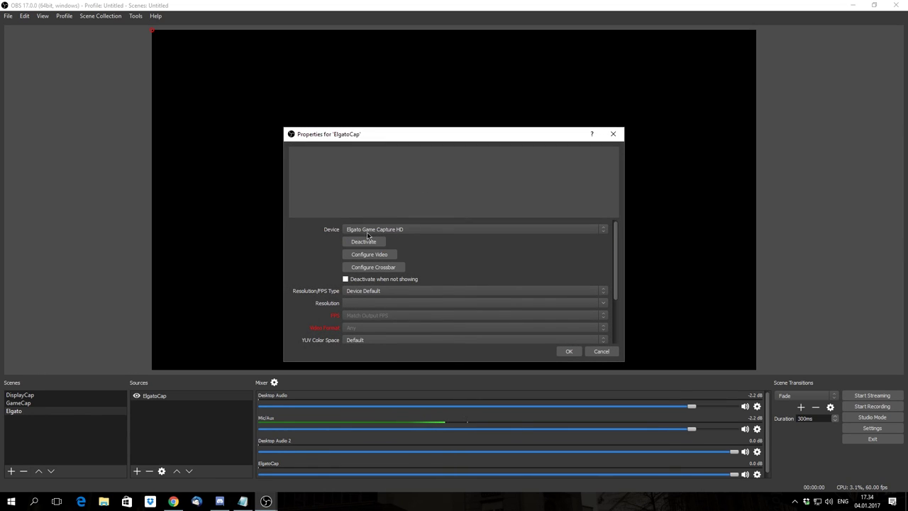
{"action": "left_click", "coordinate": [367, 290]}
{"action": "left_click", "coordinate": [367, 303]}
{"action": "left_click", "coordinate": [602, 303]}
{"action": "left_click", "coordinate": [375, 310]}
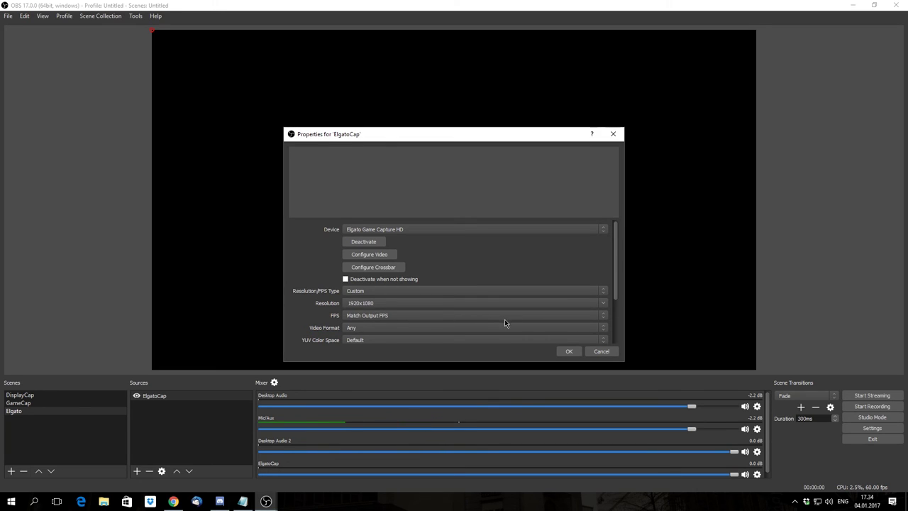
{"action": "left_click", "coordinate": [504, 318]}
{"action": "left_click", "coordinate": [355, 336]}
{"action": "scroll", "coordinate": [621, 284], "scroll_direction": "down", "scroll_amount": 3}
{"action": "scroll", "coordinate": [622, 283], "scroll_direction": "up", "scroll_amount": 2}
{"action": "scroll", "coordinate": [625, 280], "scroll_direction": "down", "scroll_amount": 2}
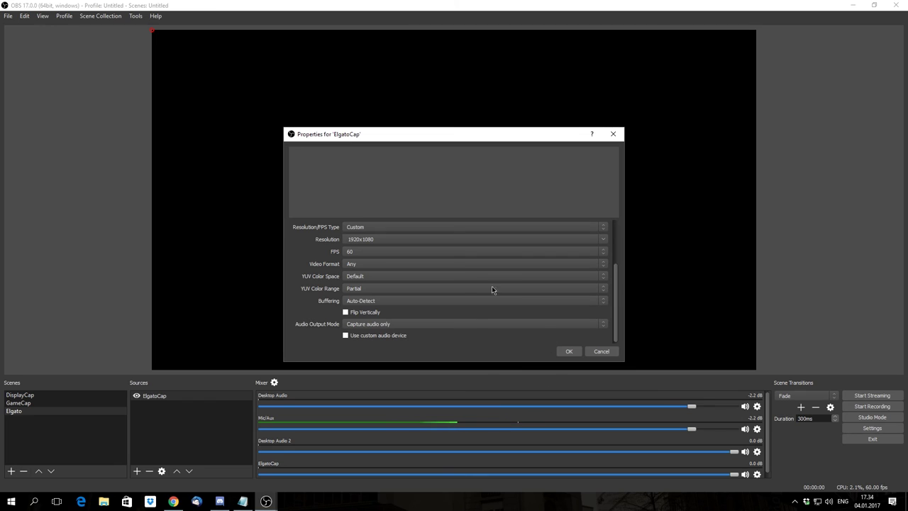
{"action": "left_click", "coordinate": [568, 352]}
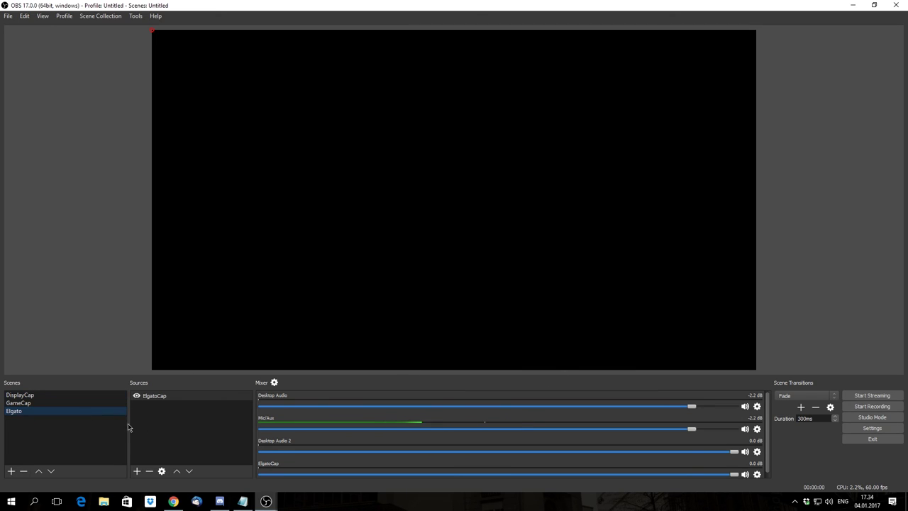
- In Advanced Audio Properties, clear ElgatoCap's tracks 1, 2, 3, 5 and 6, keeping track 4
{"action": "left_click", "coordinate": [273, 383]}
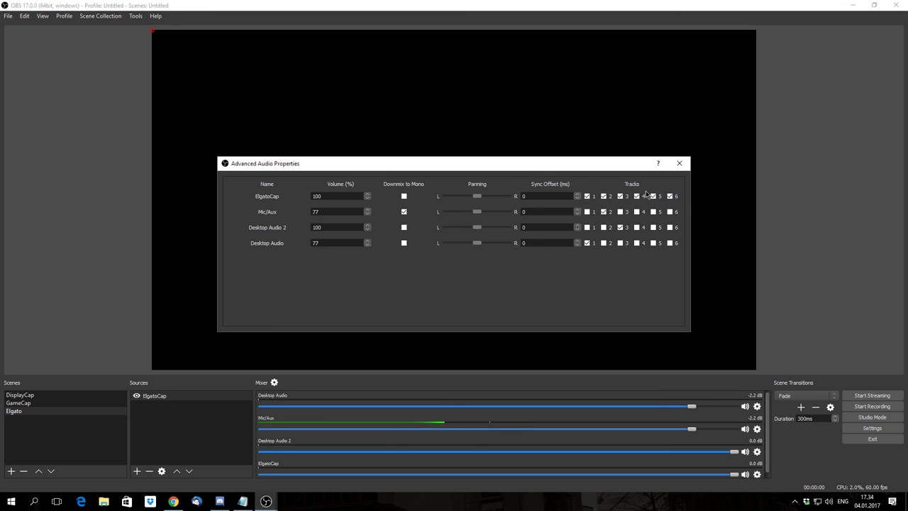
{"action": "left_click", "coordinate": [653, 195]}
{"action": "left_click", "coordinate": [404, 211]}
{"action": "left_click", "coordinate": [588, 196]}
{"action": "left_click", "coordinate": [604, 196]}
{"action": "left_click", "coordinate": [620, 197]}
{"action": "left_click", "coordinate": [653, 197]}
{"action": "left_click", "coordinate": [670, 196]}
{"action": "left_click", "coordinate": [404, 212]}
- Close the Advanced Audio Properties dialog with Esc
{"action": "key", "text": "Escape"}
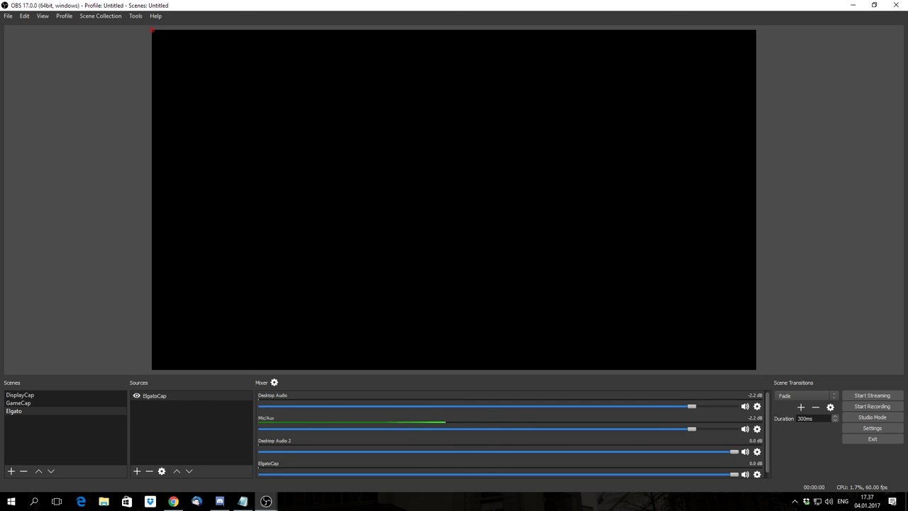